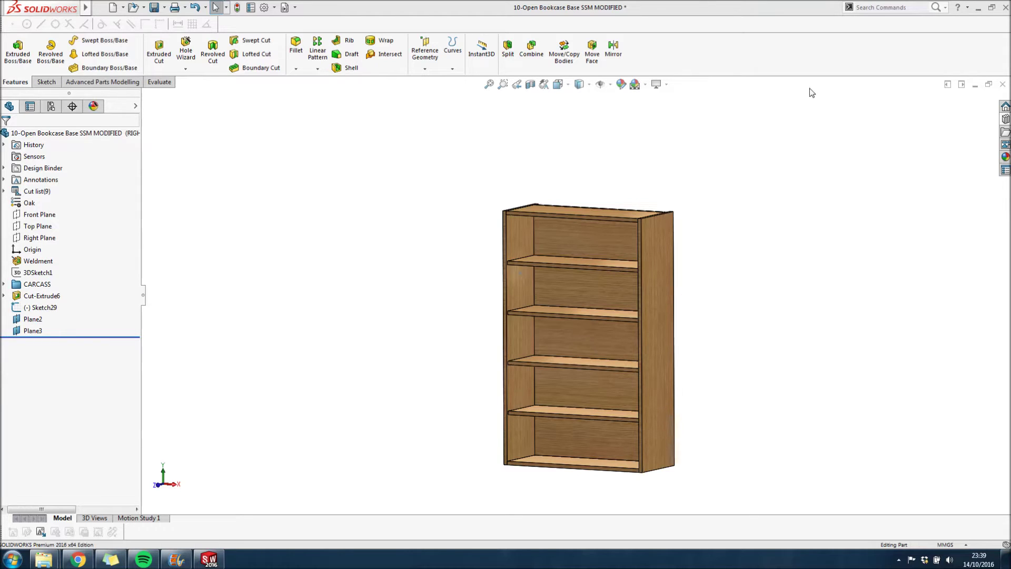
- Preview the Wardrobe hanging rail 355691 SSM MOD feature in the Design Library's smart components folder
click(1006, 120)
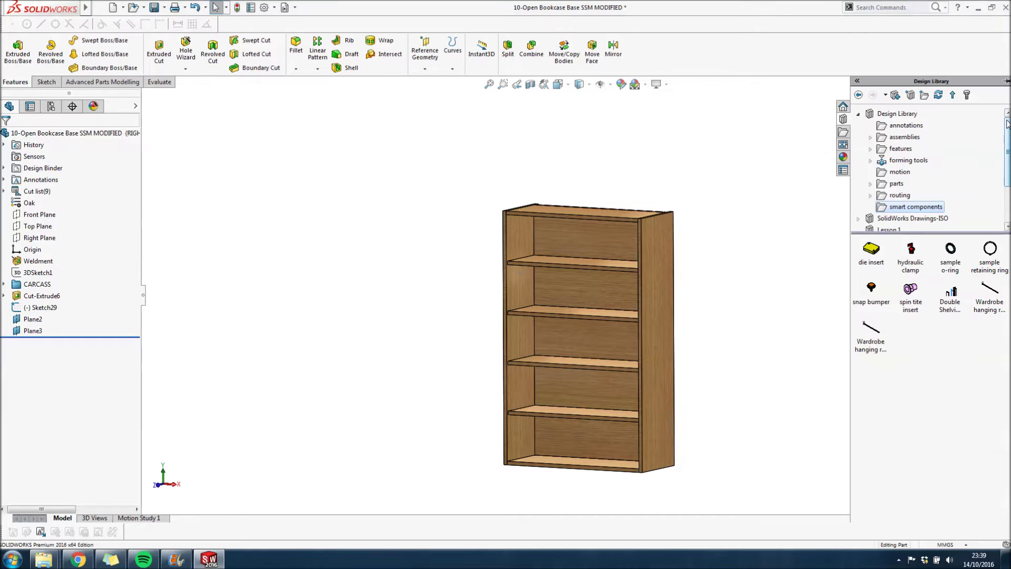
drag(1008, 174, 1007, 179)
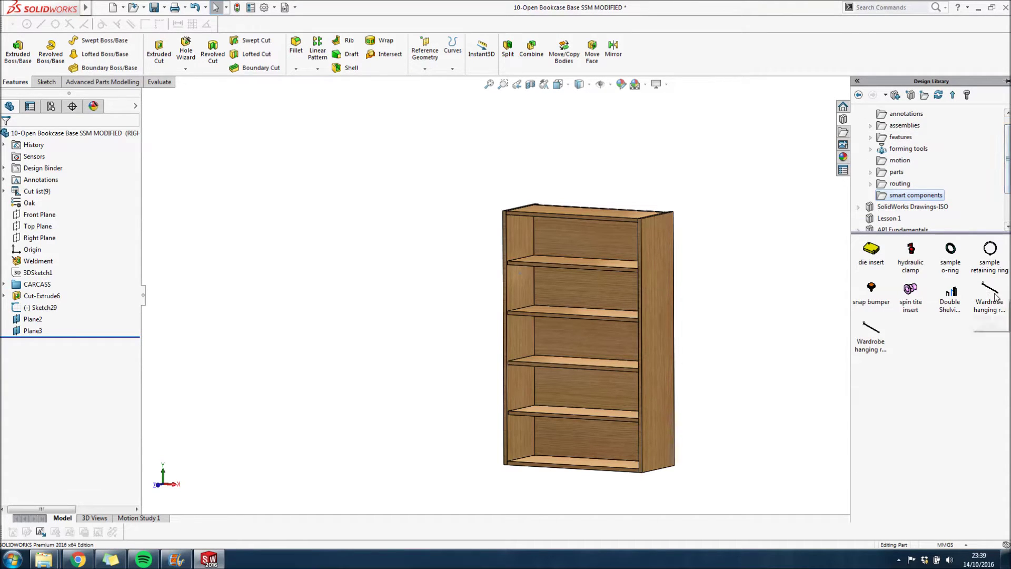
mouse_move(994, 294)
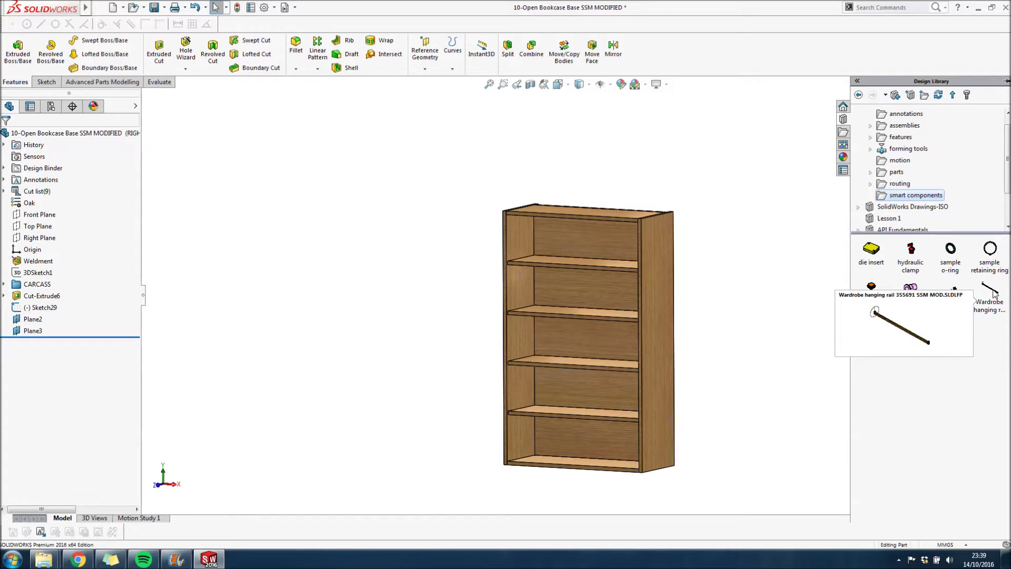
- Turn on plane visibility to show the bookcase's reference planes Plane2 and Plane3
click(32, 319)
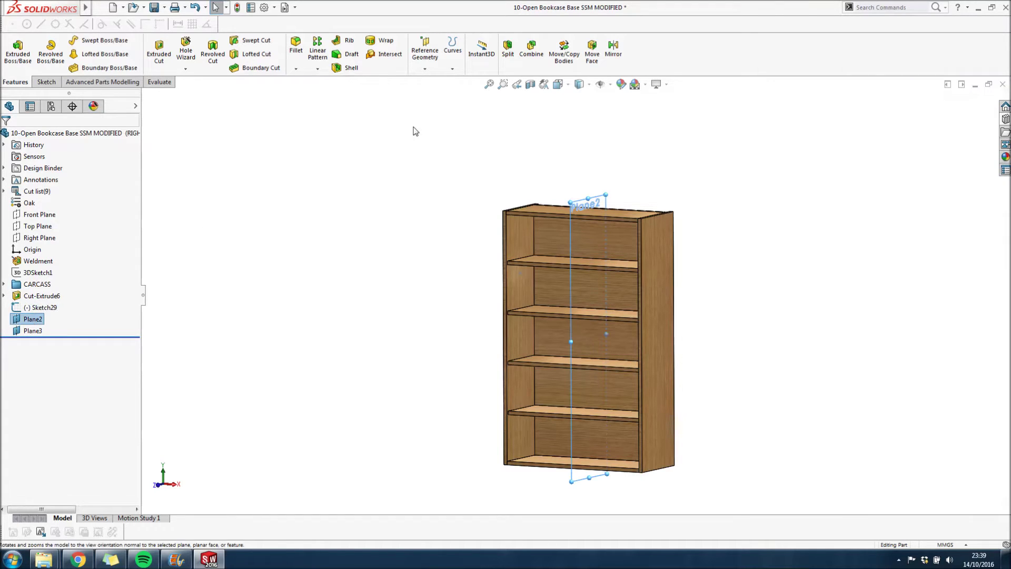
click(607, 83)
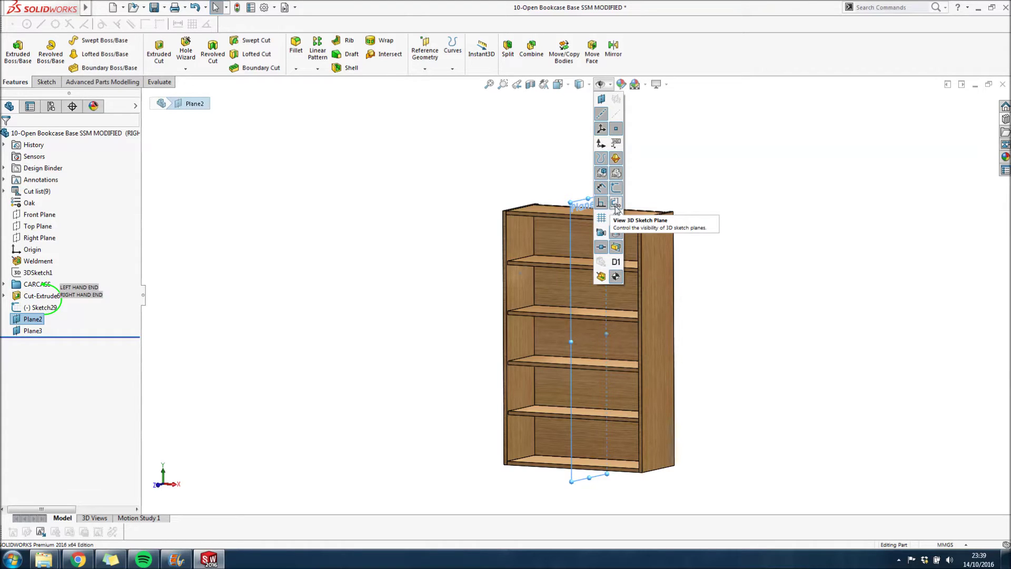
click(601, 99)
click(528, 175)
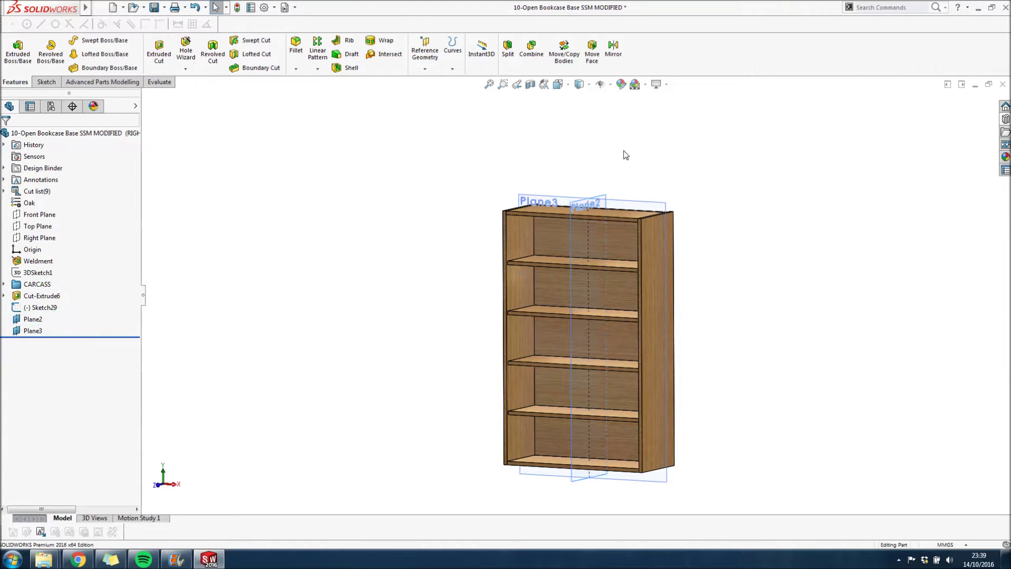
middle_drag(677, 177, 670, 204)
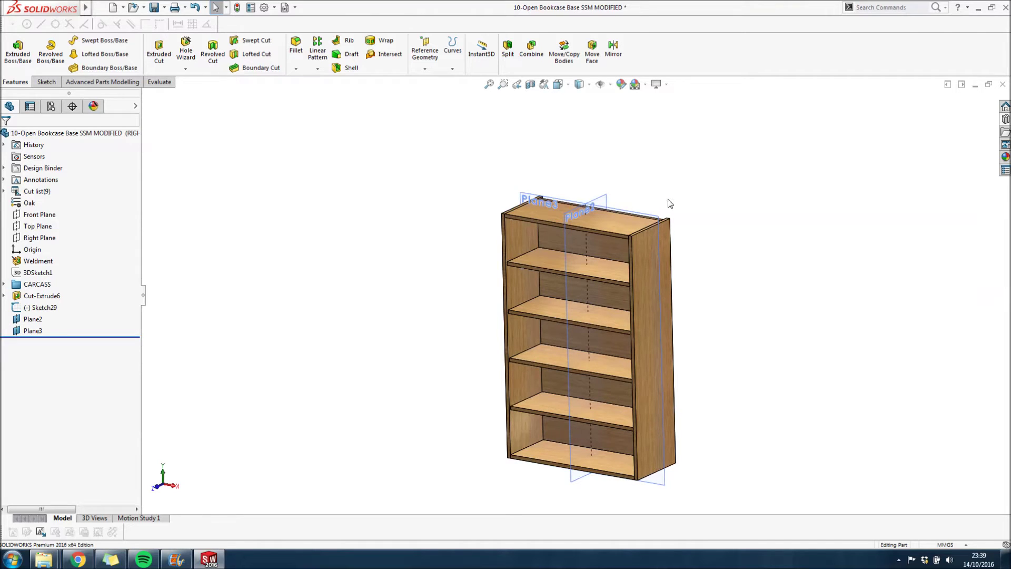
middle_drag(709, 251, 709, 235)
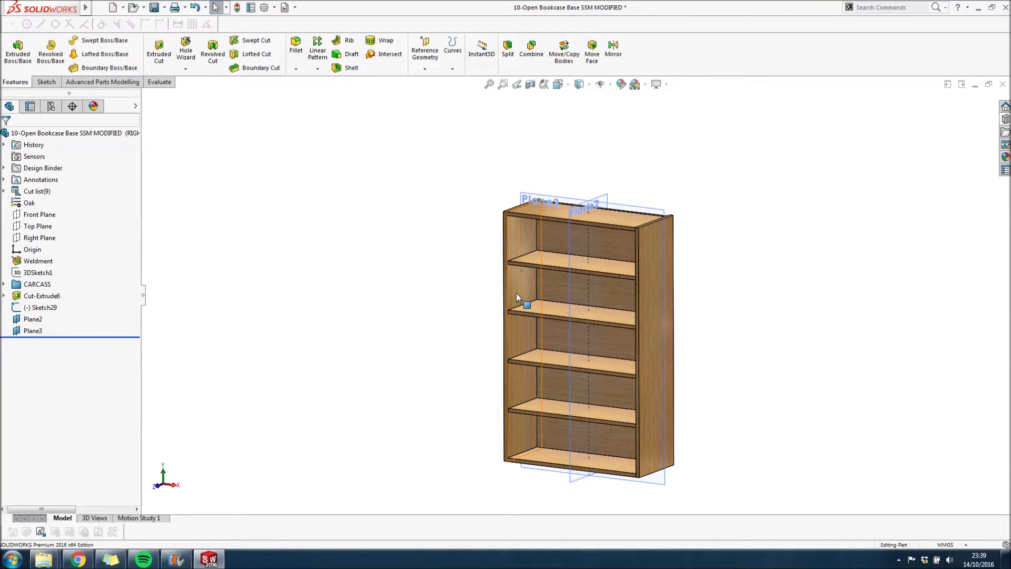
- Insert Wardrobe hanging rail 355691 SSM MOD on the left-hand end's inner face, matching Sketch Point1 to the sketch point in the second bay
click(1006, 120)
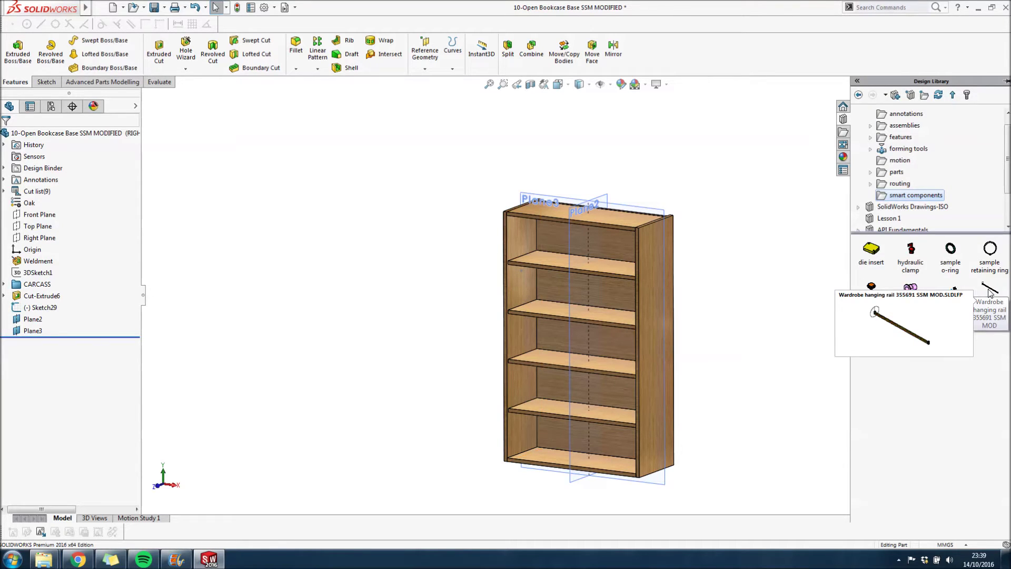
drag(989, 292, 526, 283)
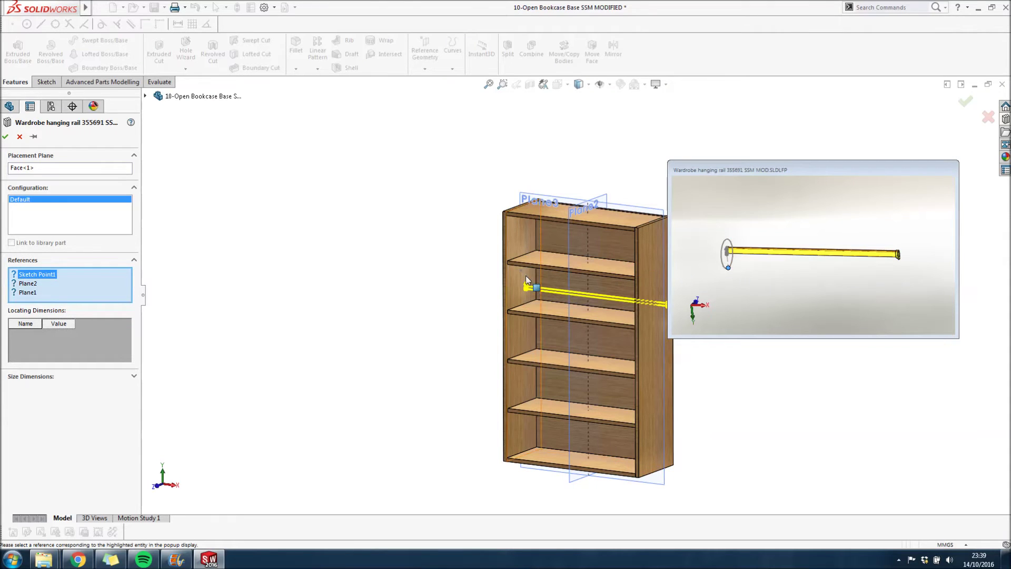
scroll(540, 279, down, 5)
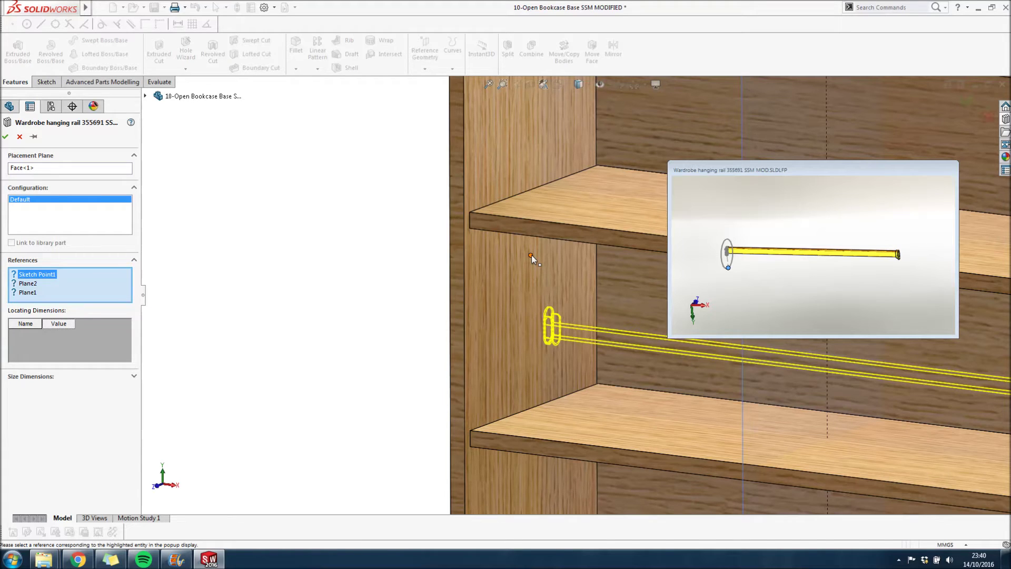
click(532, 255)
scroll(630, 353, up, 5)
- Assign the right-hand end's inner face to the hanging rail's Plane2 reference
middle_drag(654, 353, 637, 369)
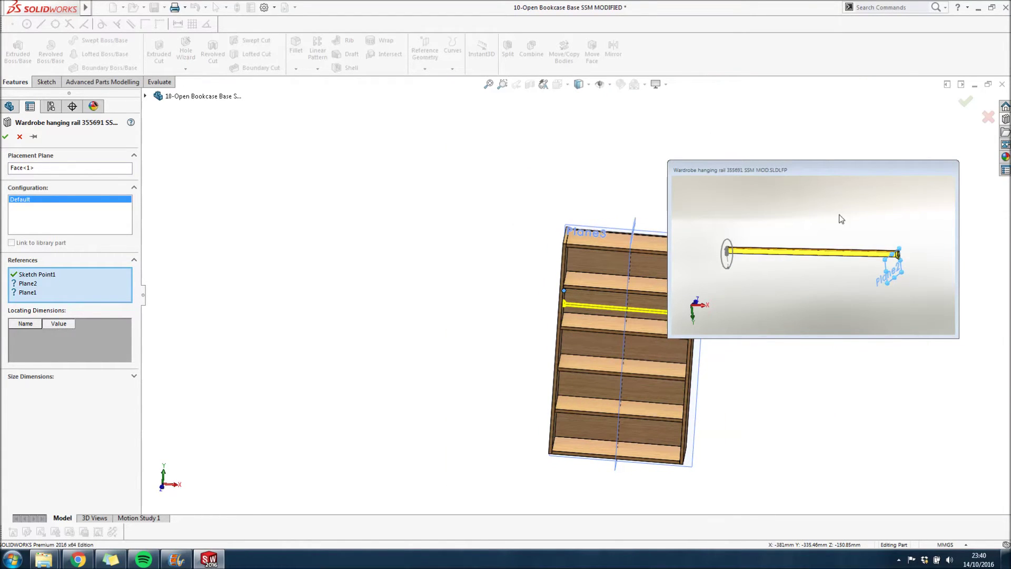
drag(830, 167, 836, 139)
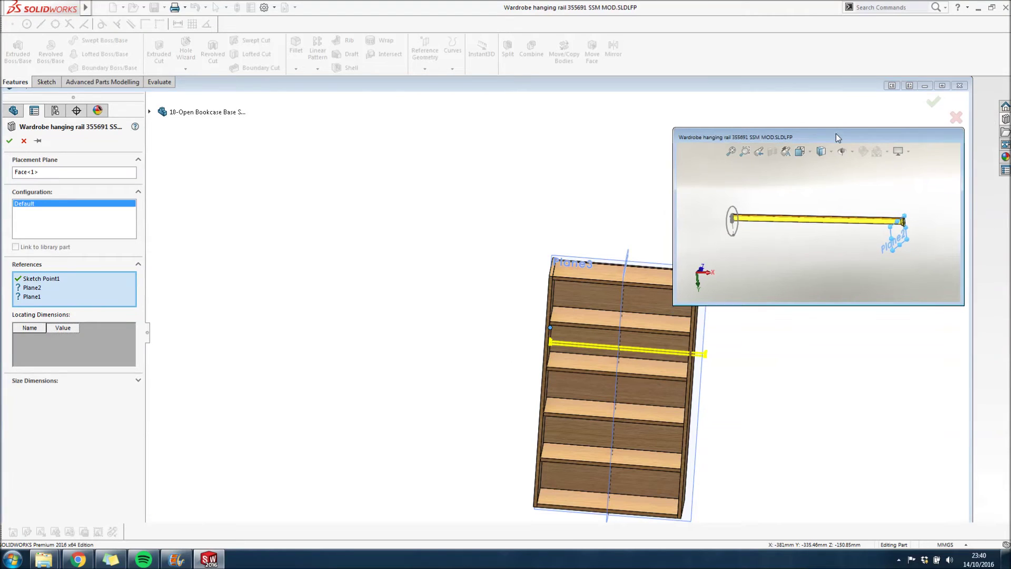
click(942, 86)
middle_drag(715, 339, 746, 349)
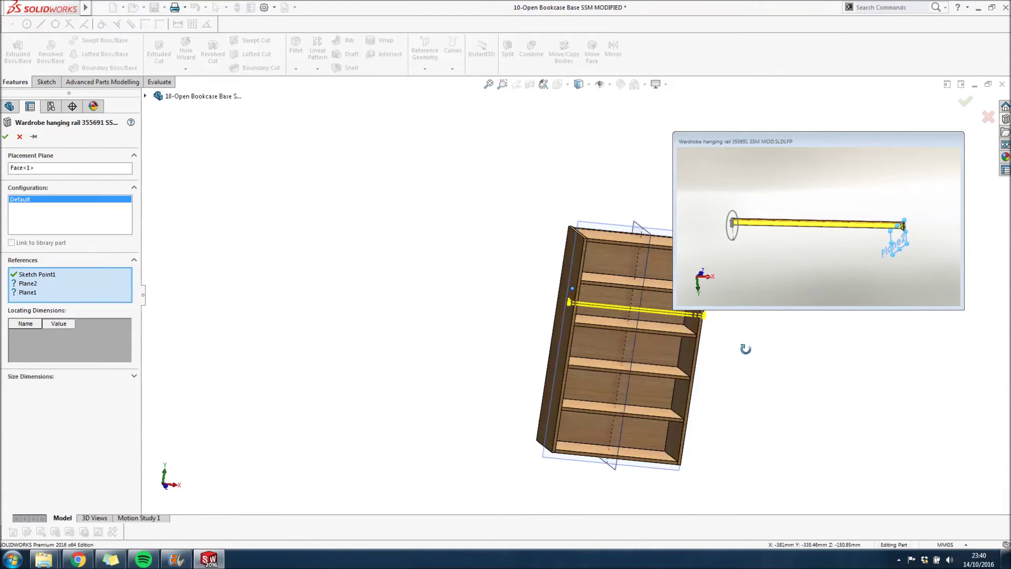
scroll(642, 343, down, 5)
click(623, 324)
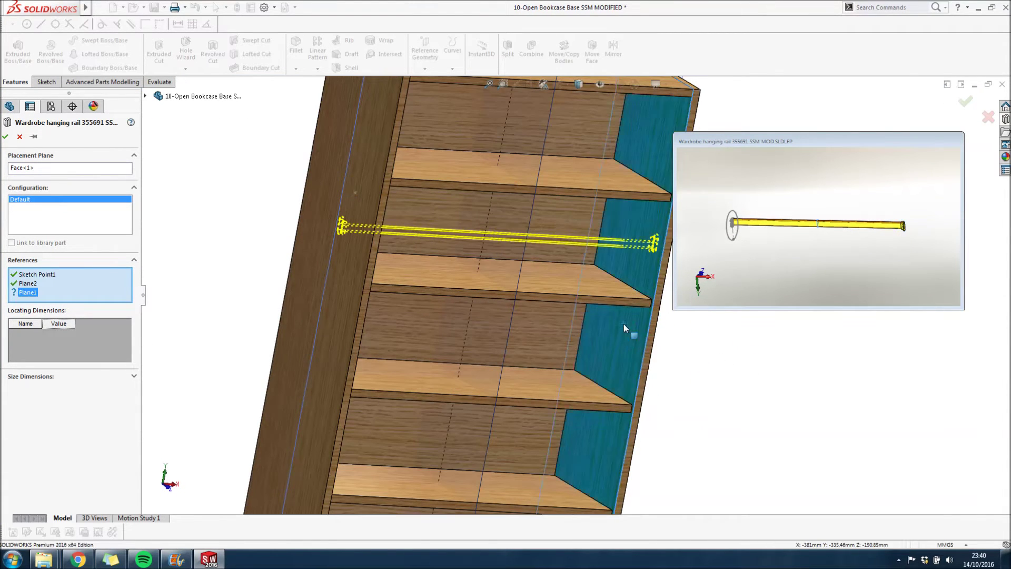
- Match the hanging rail's Plane1 reference to the bookcase's mid-width plane, Plane2, and accept the insertion
scroll(822, 229, down, 5)
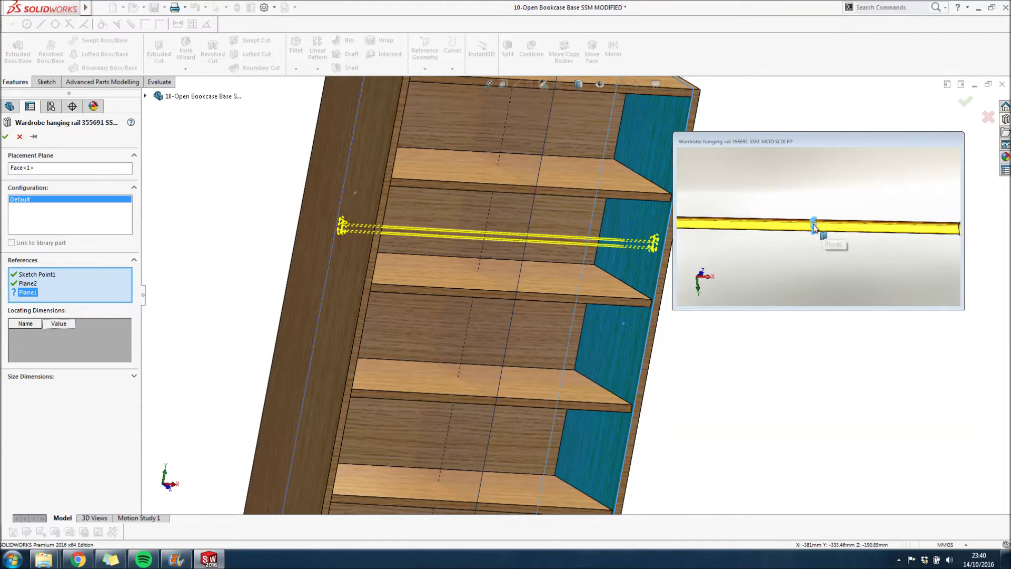
scroll(818, 240, up, 5)
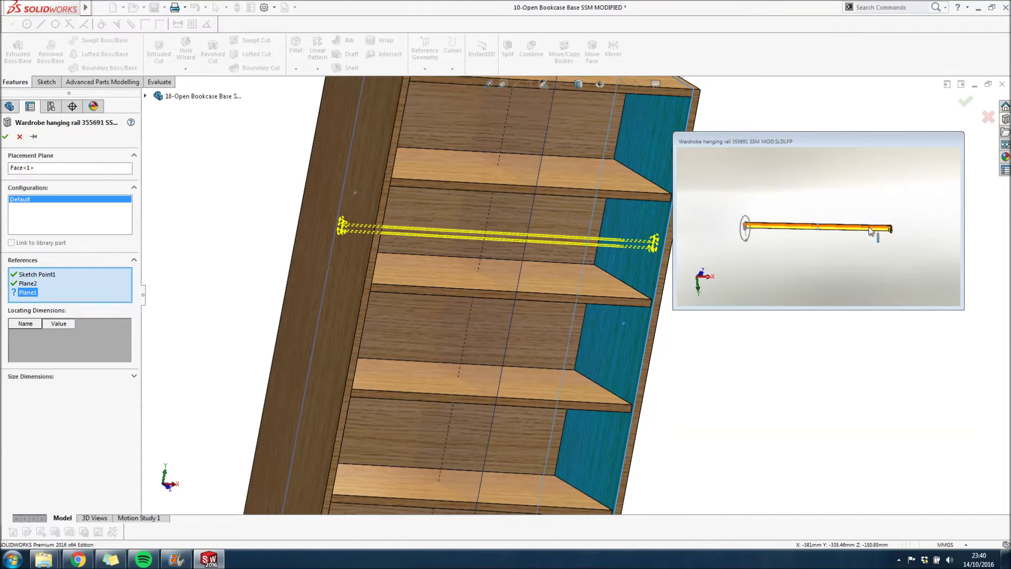
scroll(901, 227, down, 3)
scroll(896, 232, down, 2)
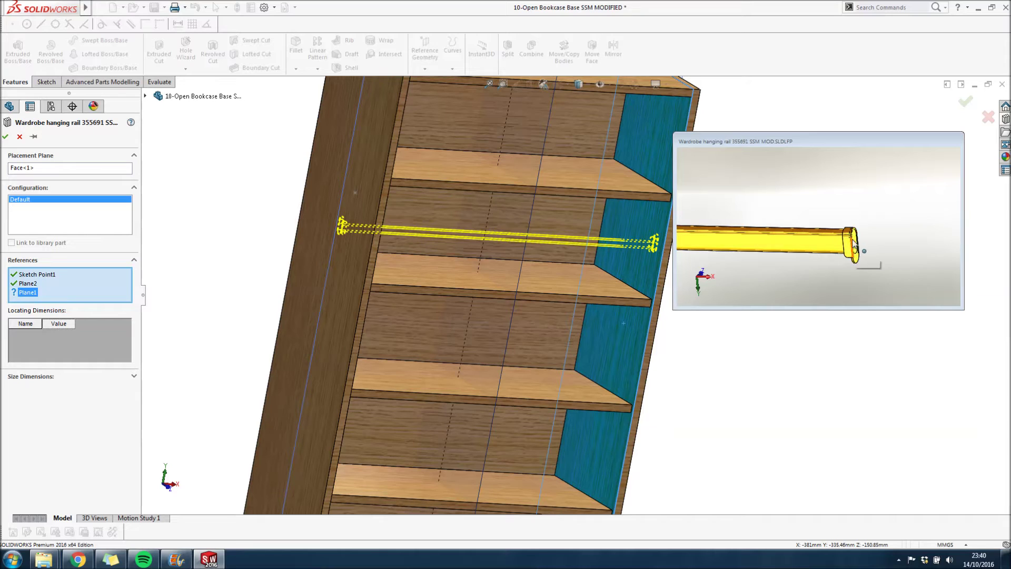
scroll(780, 248, up, 3)
scroll(708, 235, down, 4)
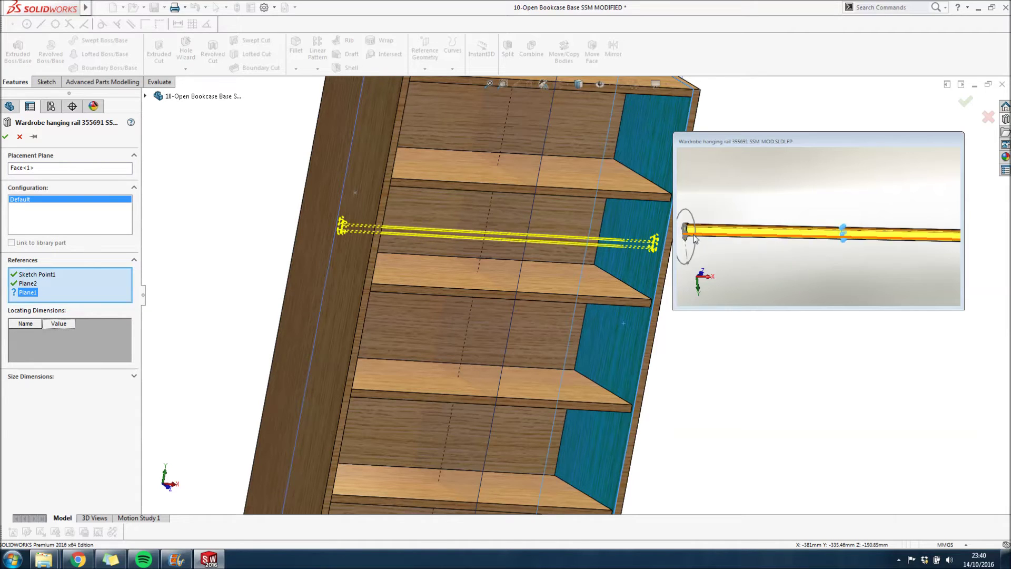
scroll(772, 251, up, 4)
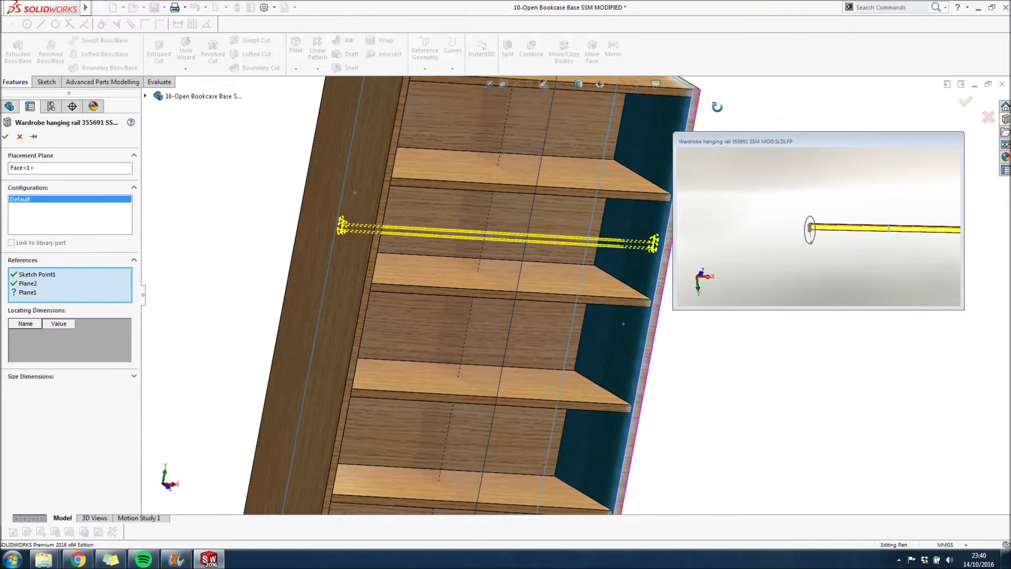
middle_drag(664, 174, 609, 133)
click(526, 140)
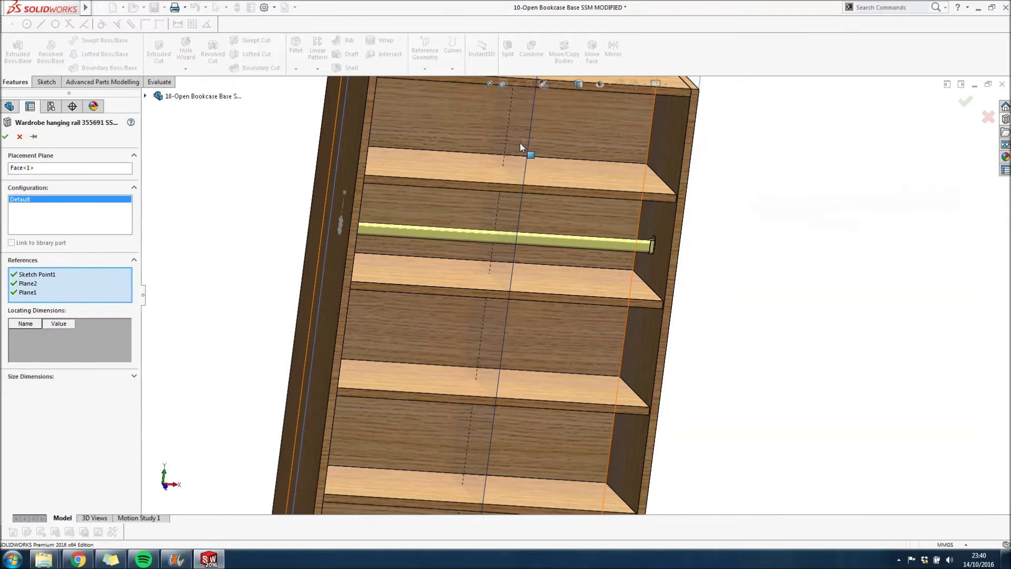
middle_drag(755, 284, 700, 269)
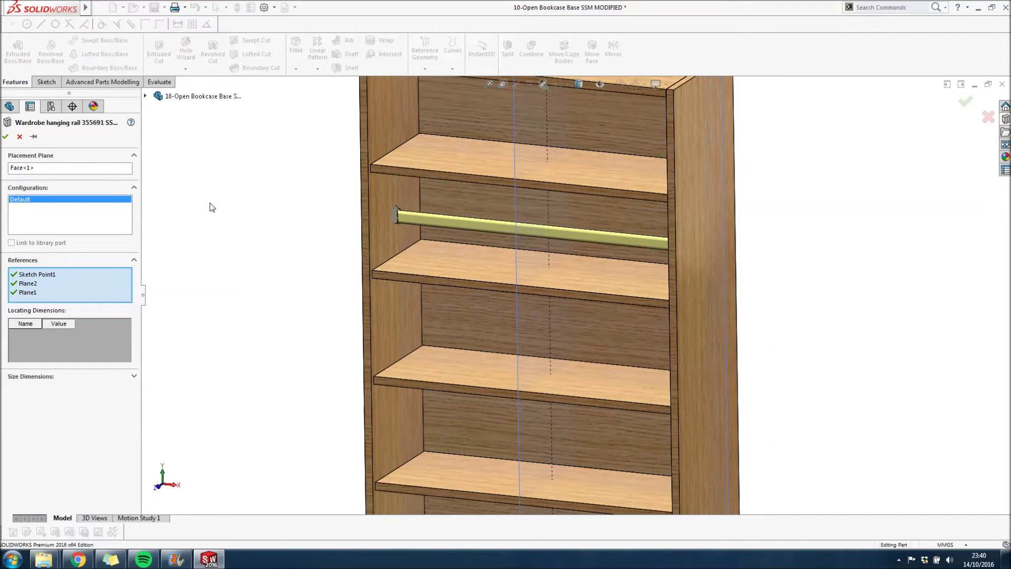
click(6, 137)
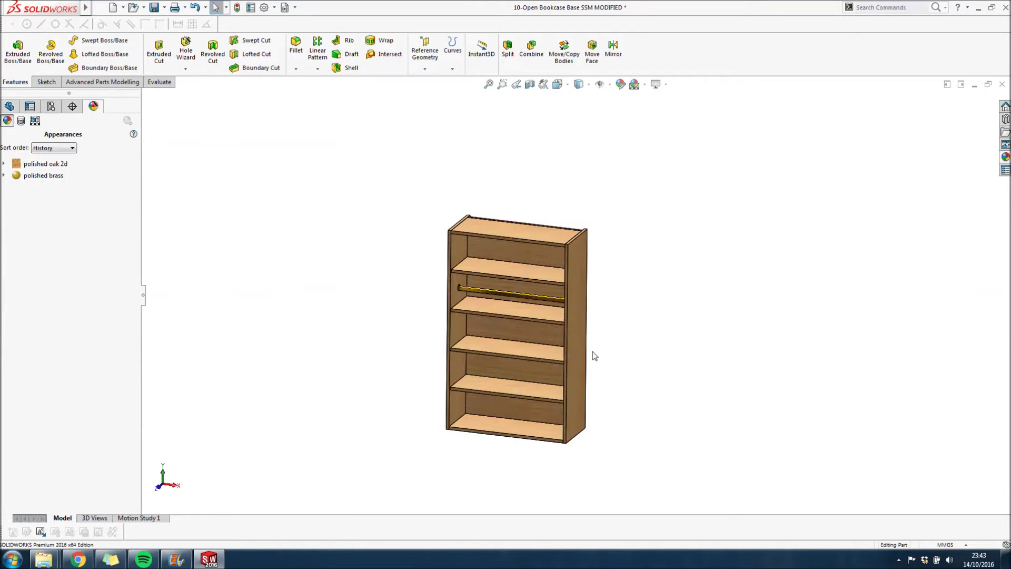
- Place the Double Shelving Strip from the smart components library on the inner face of the bookcase's left-hand end
middle_drag(594, 355, 583, 285)
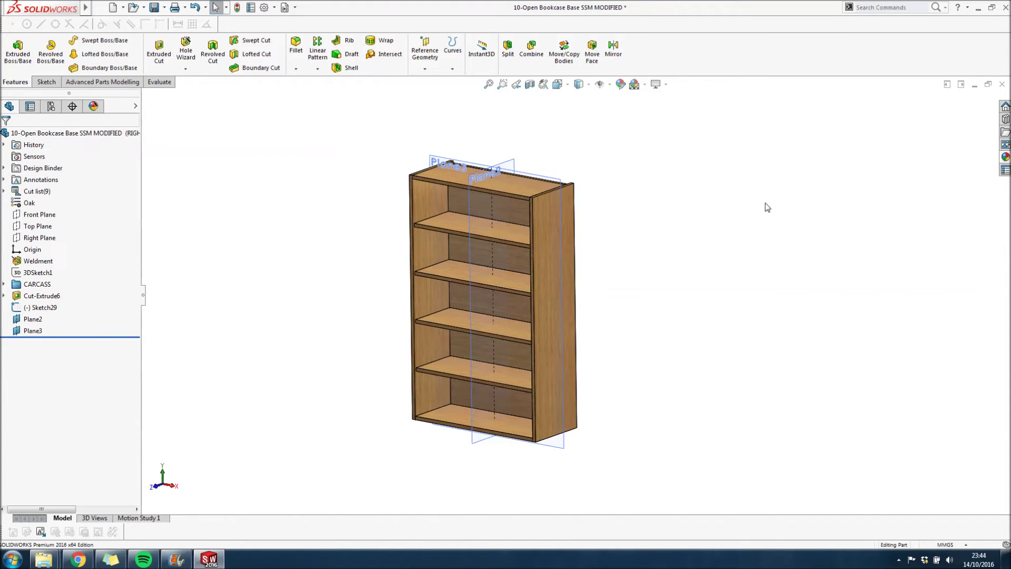
click(1005, 157)
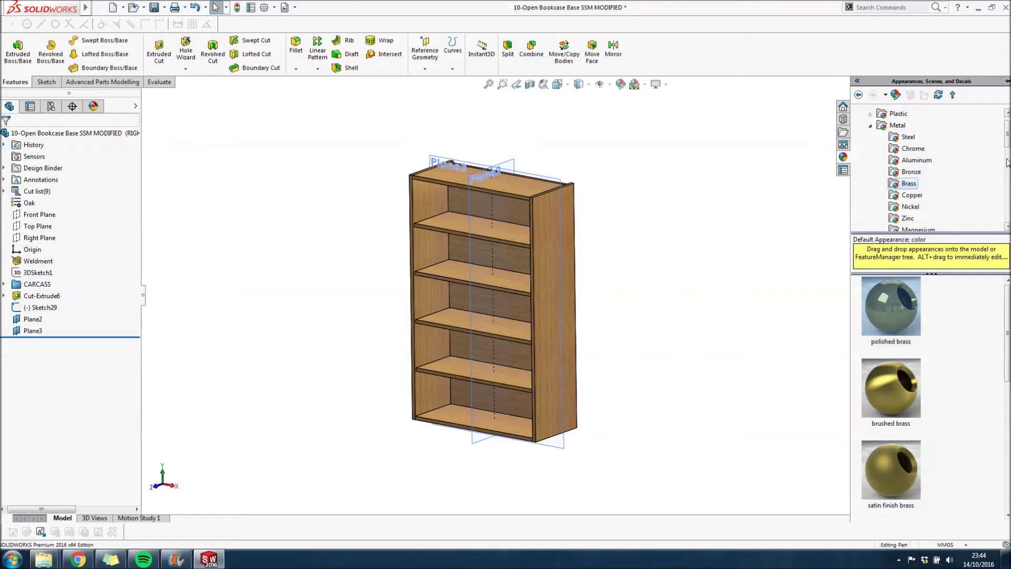
click(844, 119)
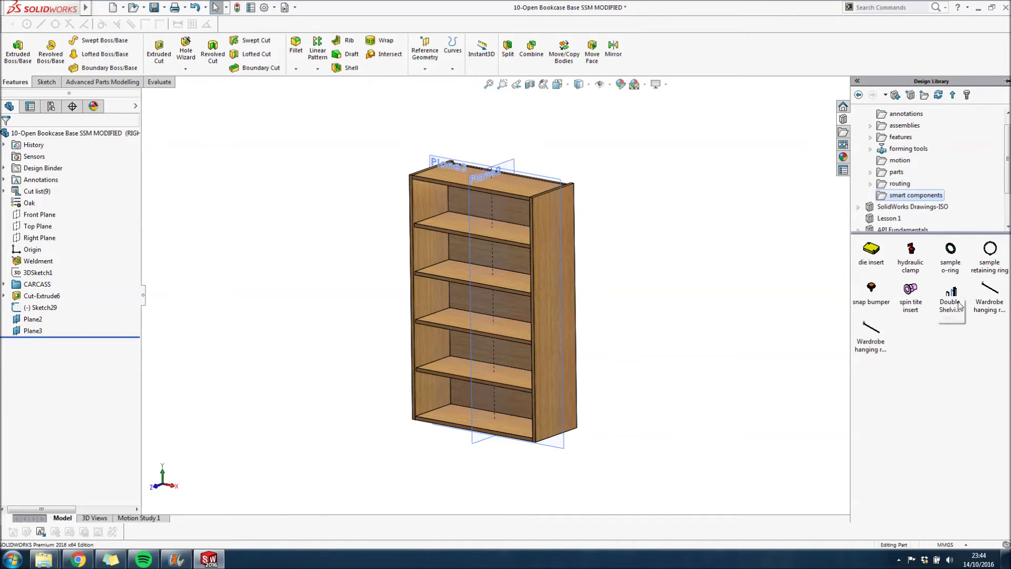
drag(955, 300, 535, 213)
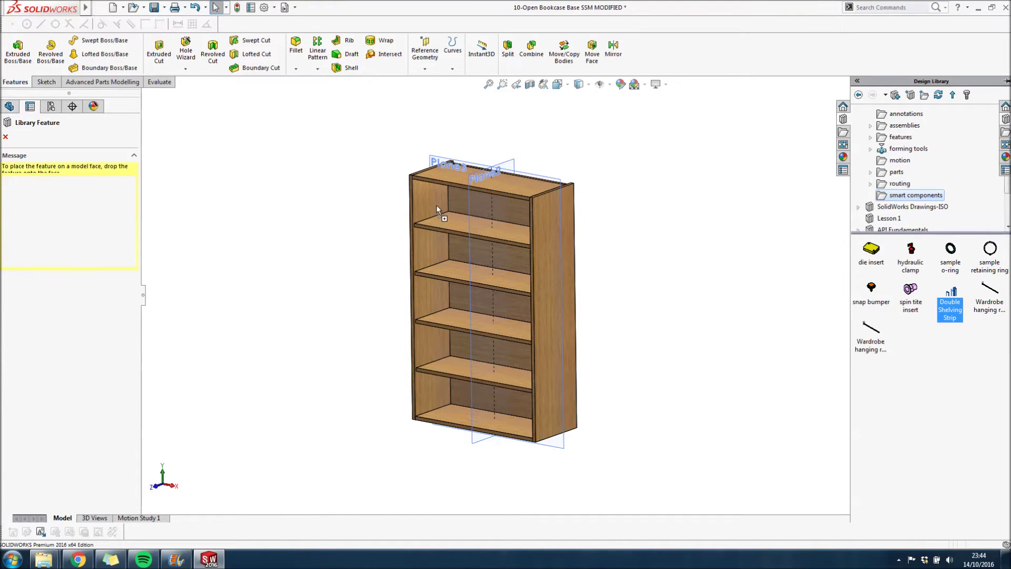
drag(437, 207, 423, 209)
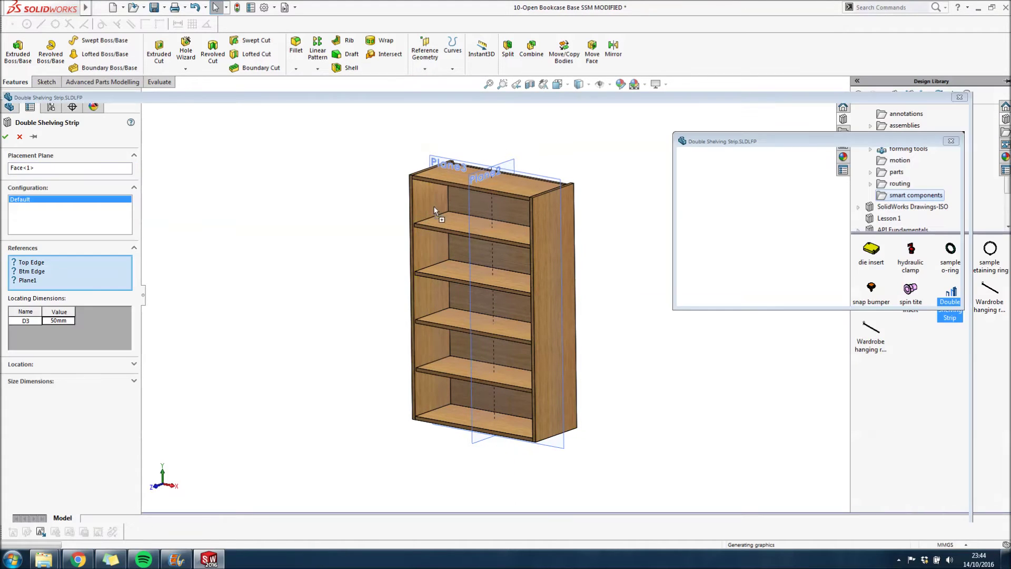
- Assign the upper edge of the left-hand end to the shelving strip's Top Edge reference
scroll(442, 172, down, 5)
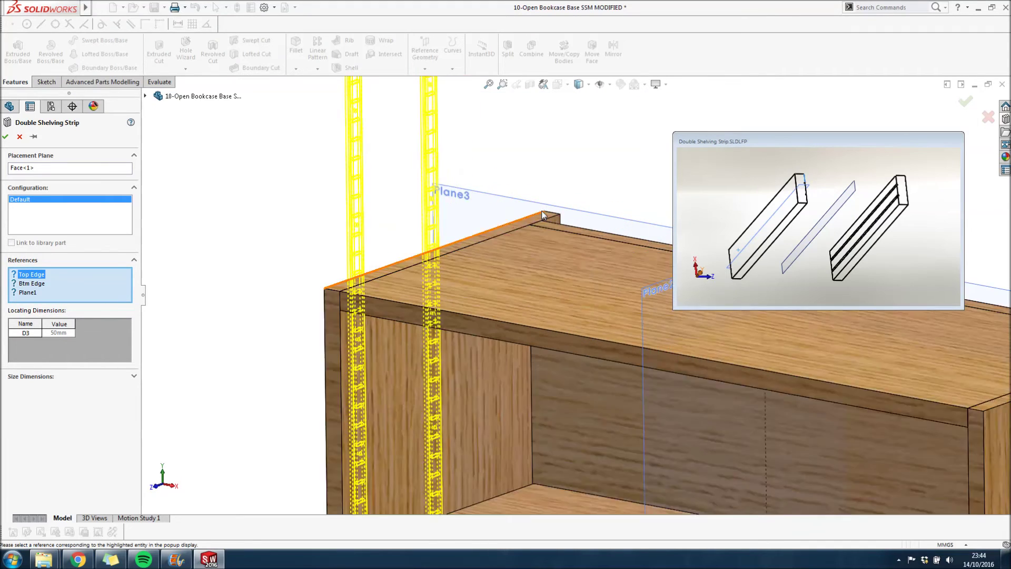
scroll(542, 211, down, 3)
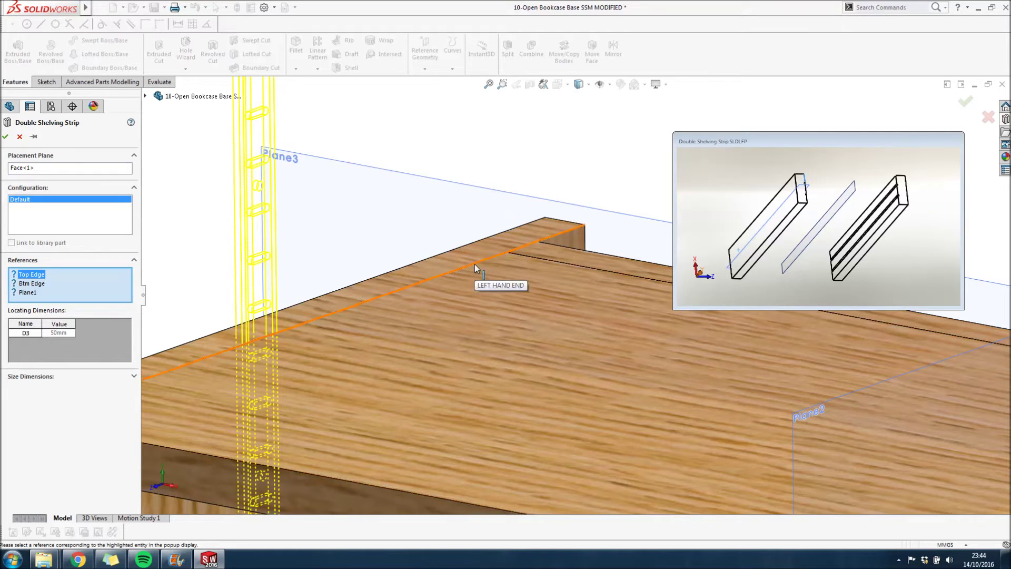
click(540, 219)
scroll(575, 248, up, 1)
- Assign the inner lower edge of the left-hand end to the shelving strip's Btm Edge reference
scroll(574, 256, up, 6)
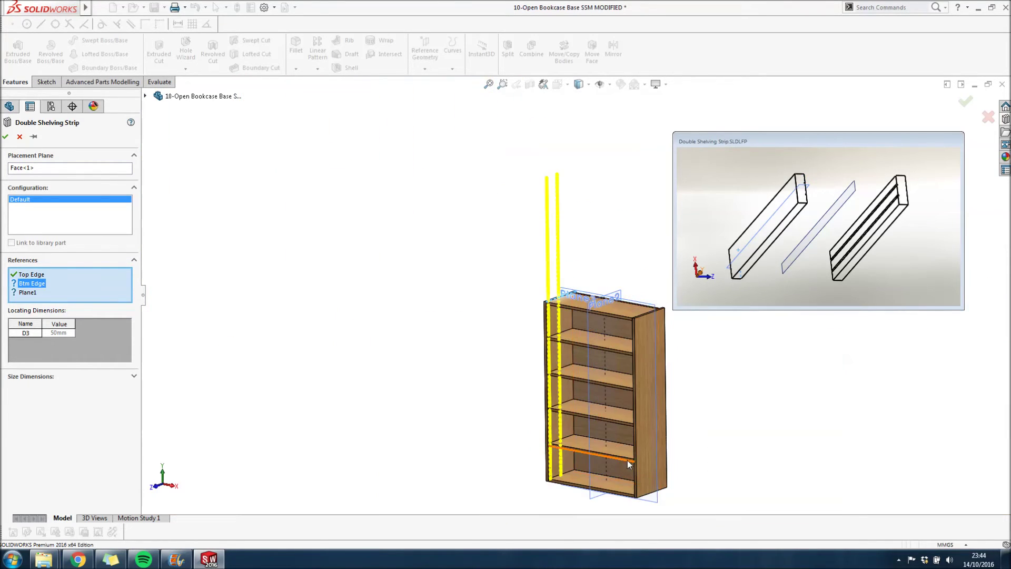
middle_drag(588, 368, 617, 481)
scroll(616, 481, down, 3)
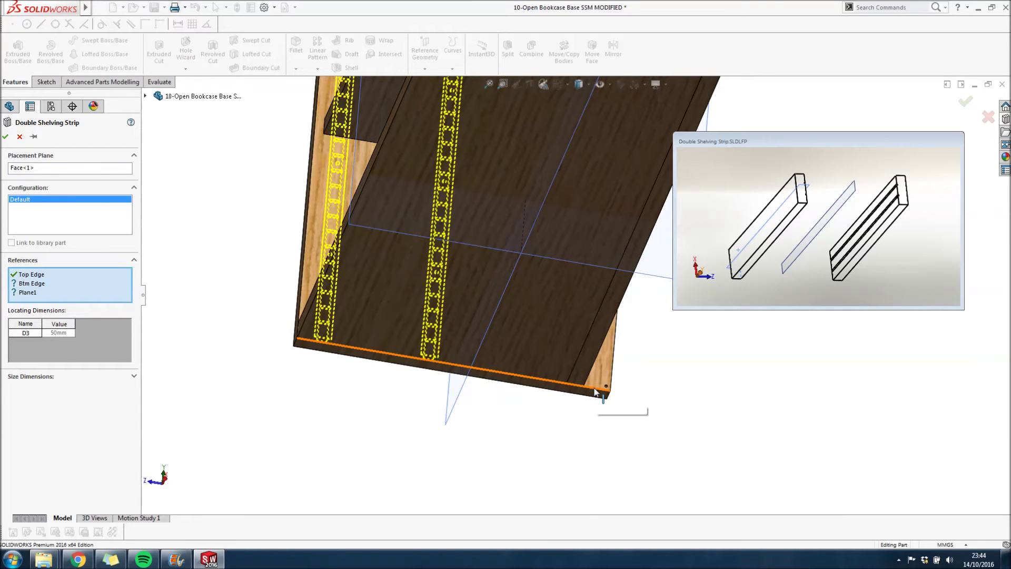
click(595, 391)
scroll(595, 391, up, 3)
- Assign the bookcase's mid-depth plane, Plane3, to the shelving strip's Plane1 reference
middle_drag(533, 352, 566, 308)
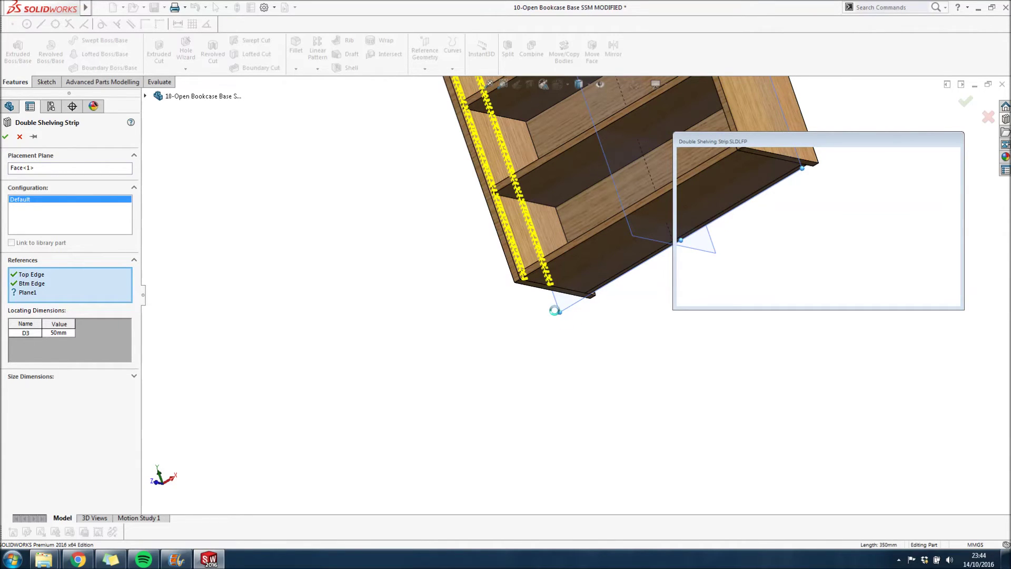
scroll(557, 311, up, 6)
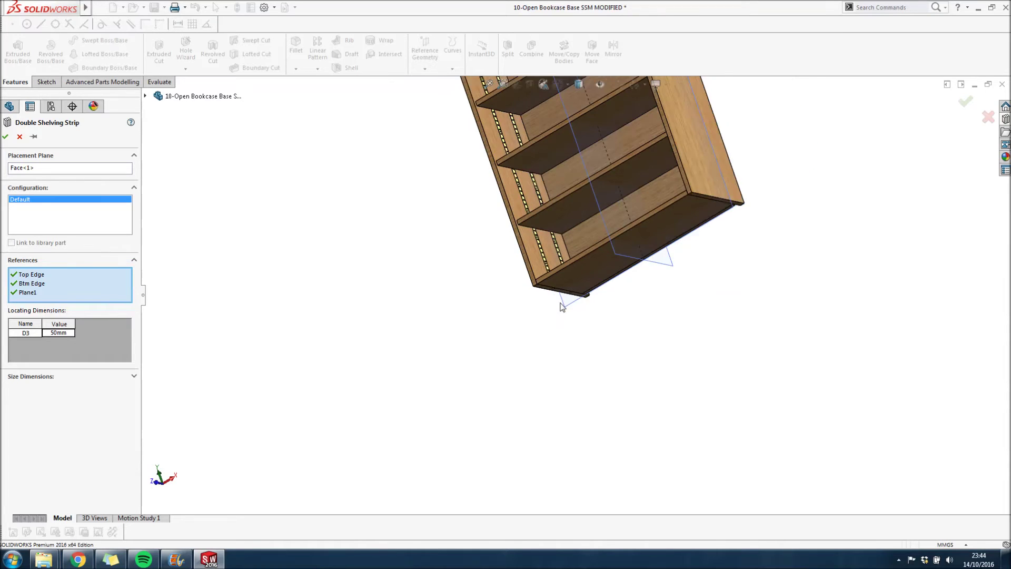
middle_drag(545, 201, 564, 174)
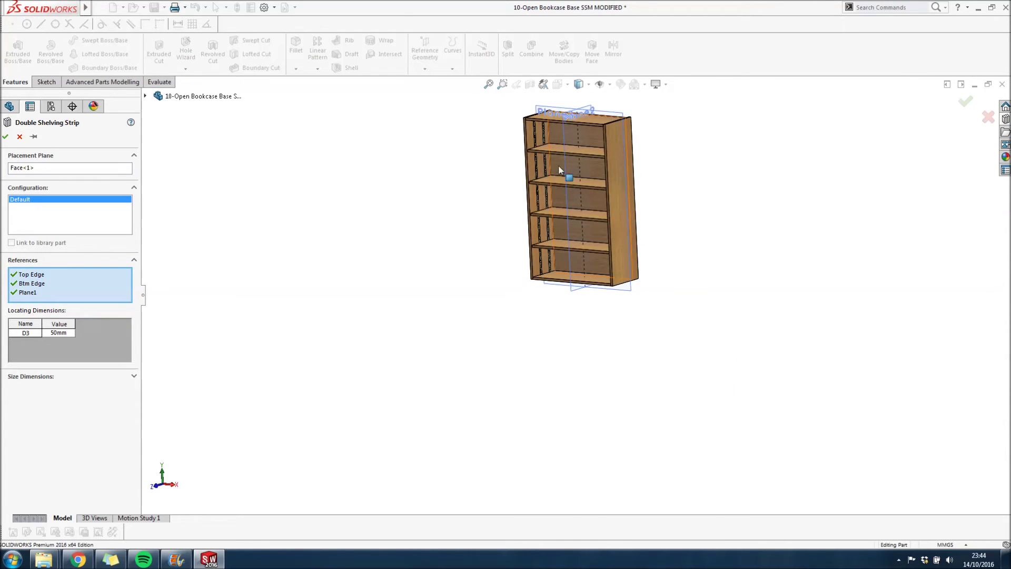
- Set the left-hand shelving strip's D3 locating dimension to 35 mm and accept the library feature
scroll(520, 173, down, 5)
scroll(520, 173, up, 5)
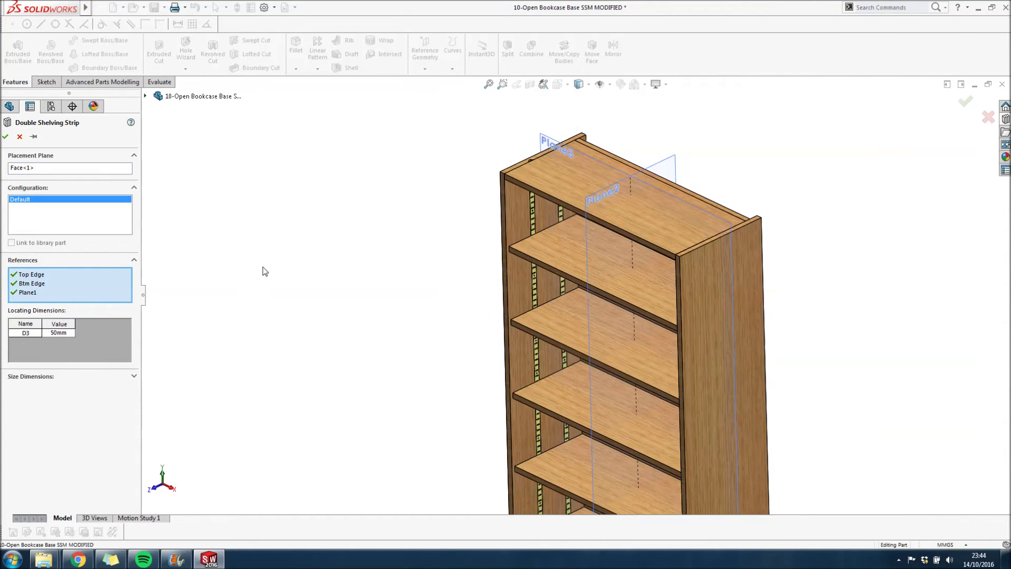
double_click(58, 334)
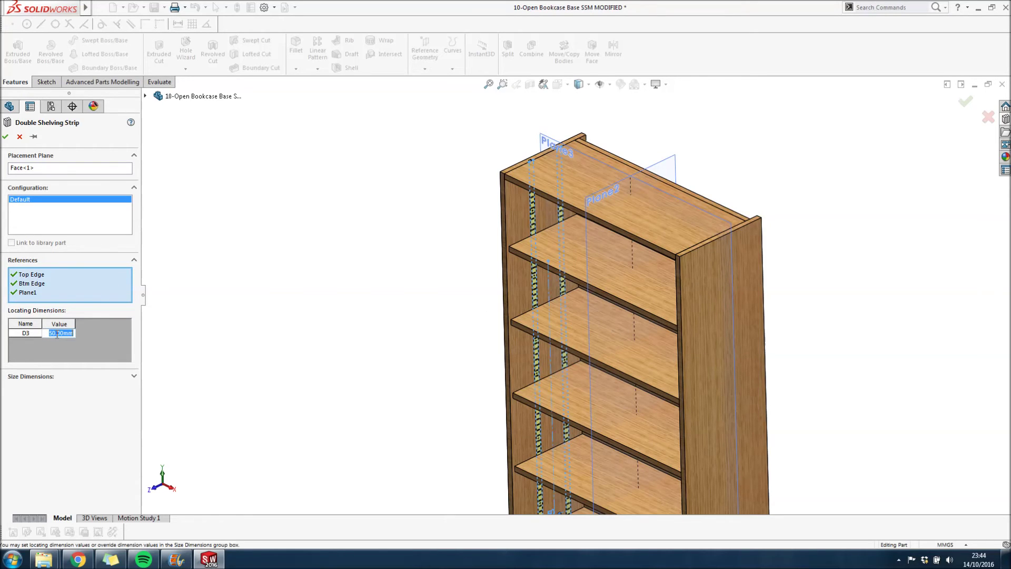
scroll(572, 410, up, 3)
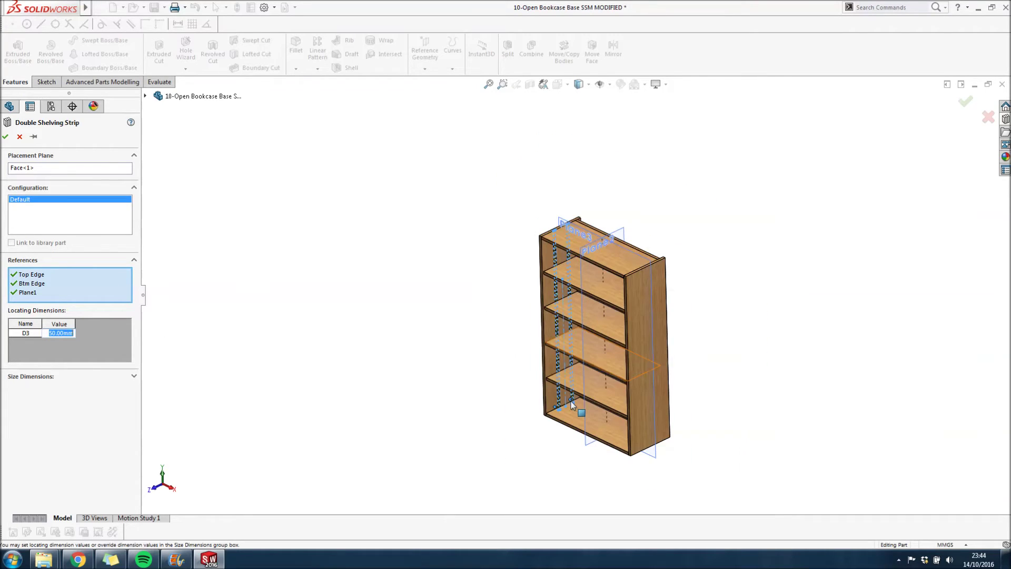
scroll(570, 409, down, 5)
key(Return)
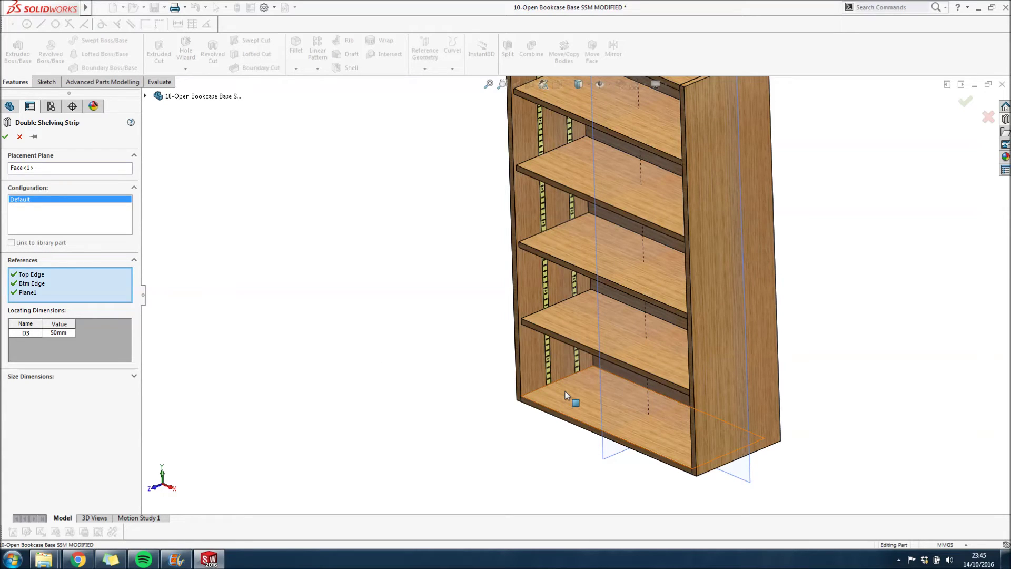
click(62, 332)
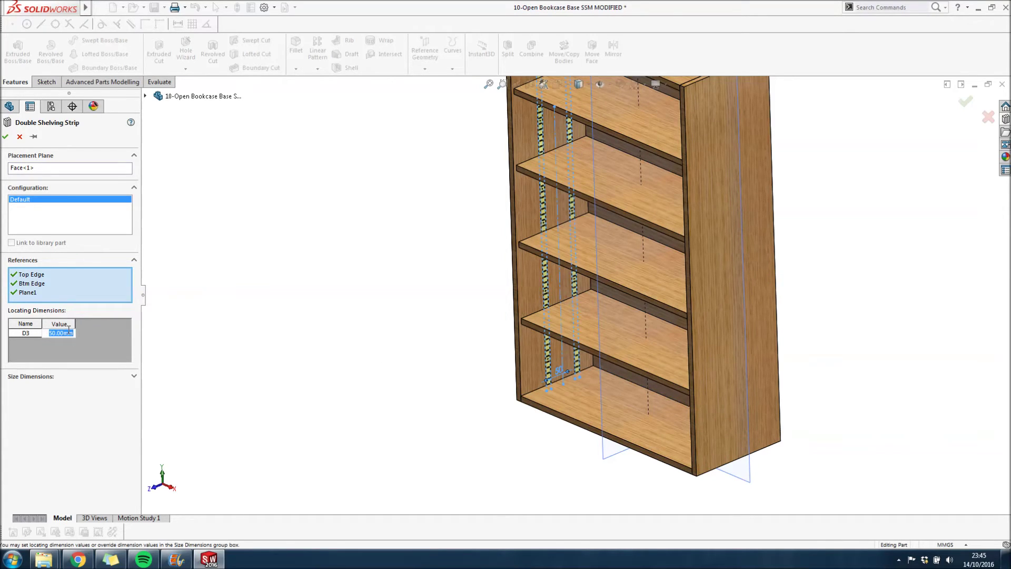
text(35)
key(Return)
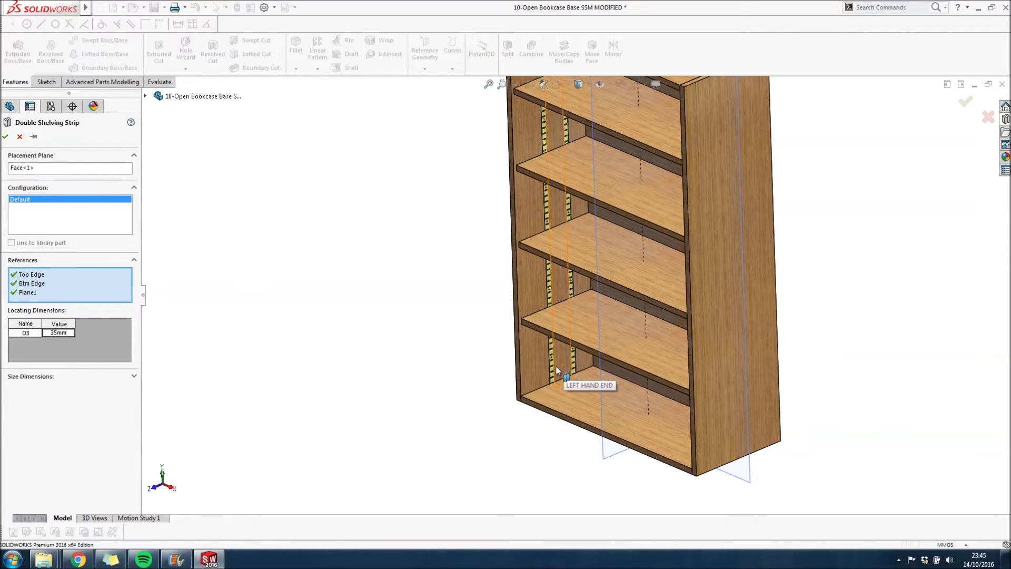
click(6, 137)
key(f)
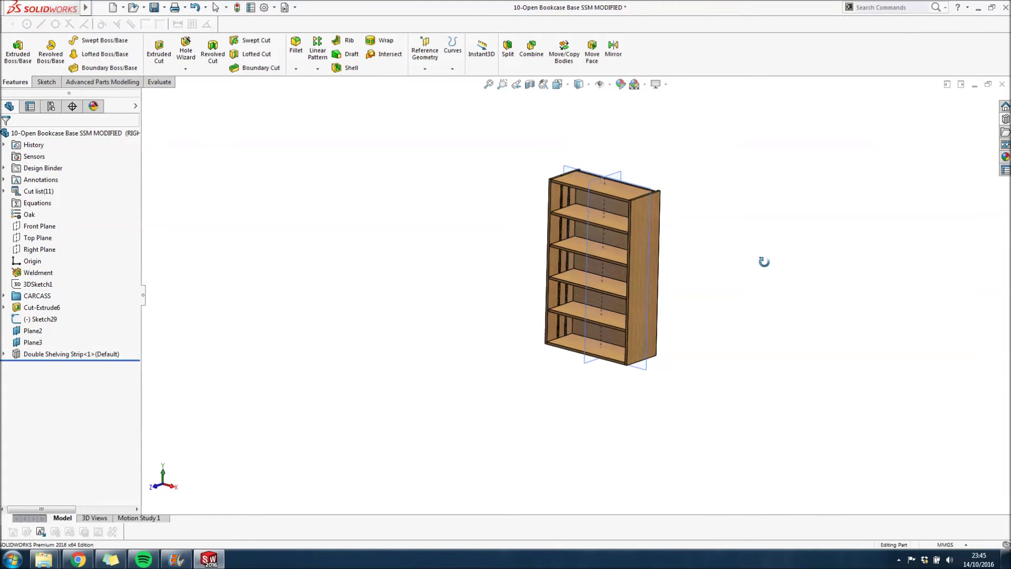
- Place another Double Shelving Strip from the smart components library on the inner face of the bookcase's right-hand end
drag(764, 262, 782, 261)
click(1006, 119)
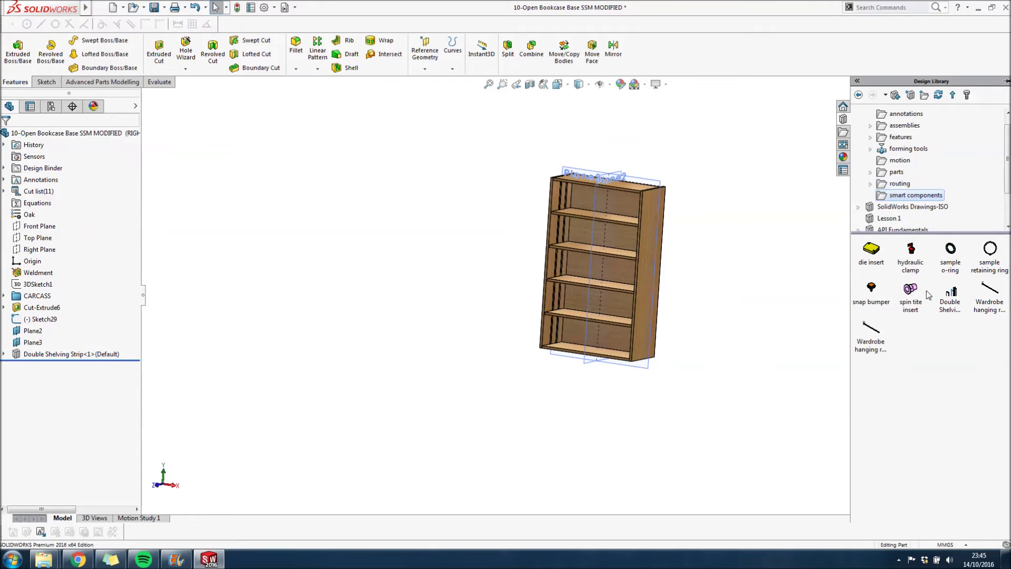
middle_drag(749, 306, 724, 367)
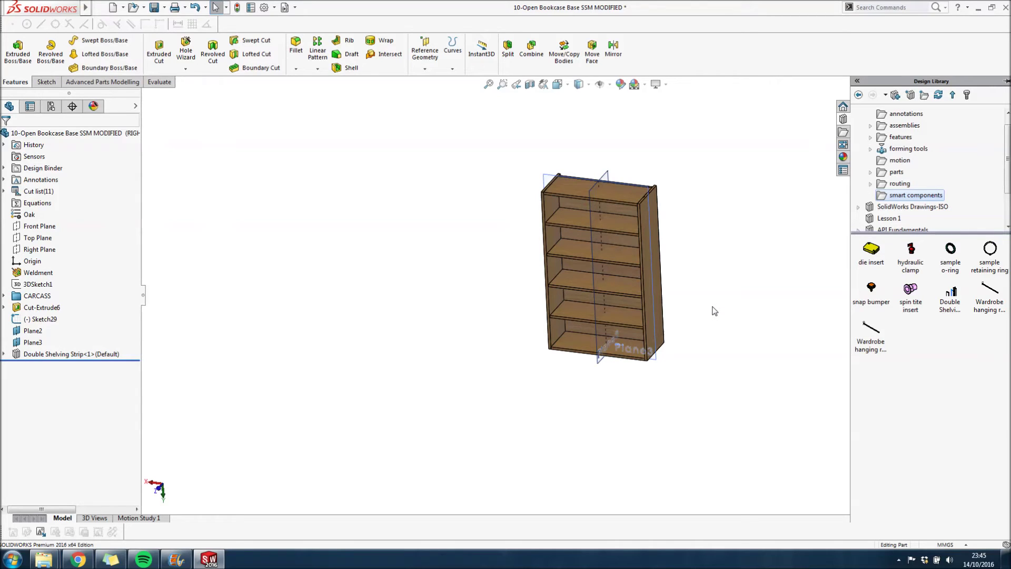
scroll(740, 280, down, 3)
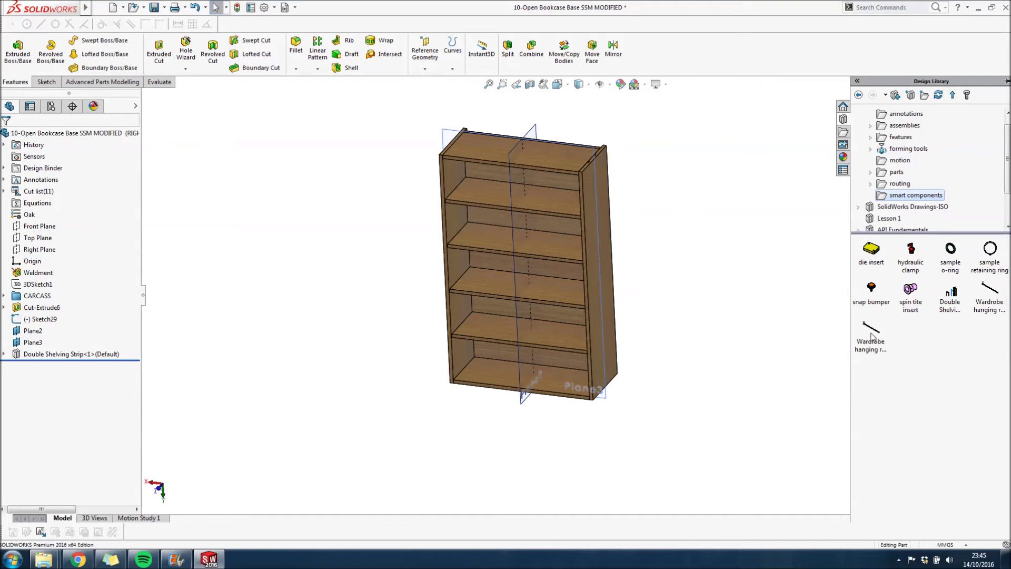
drag(947, 303, 460, 318)
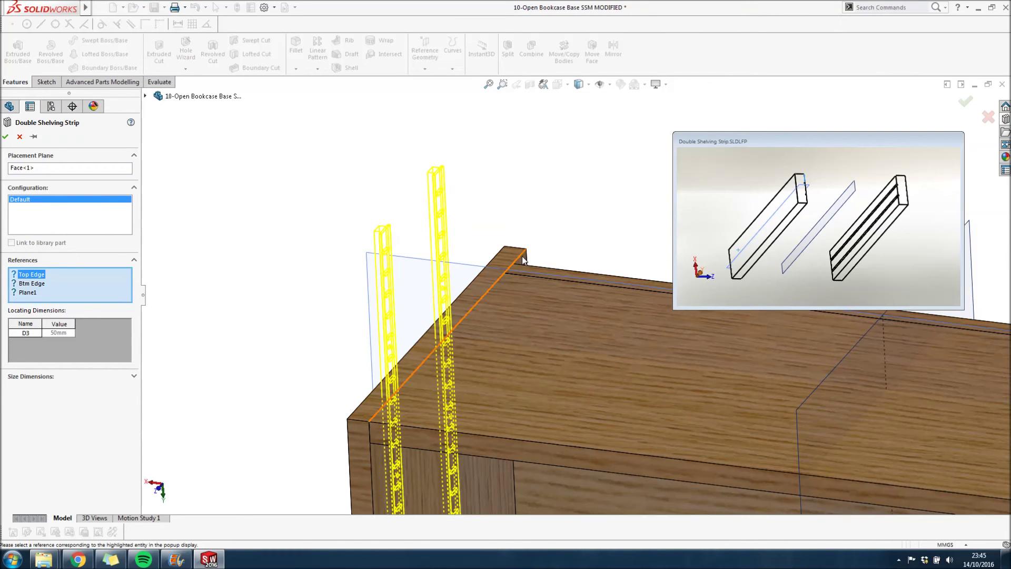
- Match the strip's Top Edge and Btm Edge references to the right-hand end's inner upper and lower edges, and Plane1 to Plane3
click(521, 255)
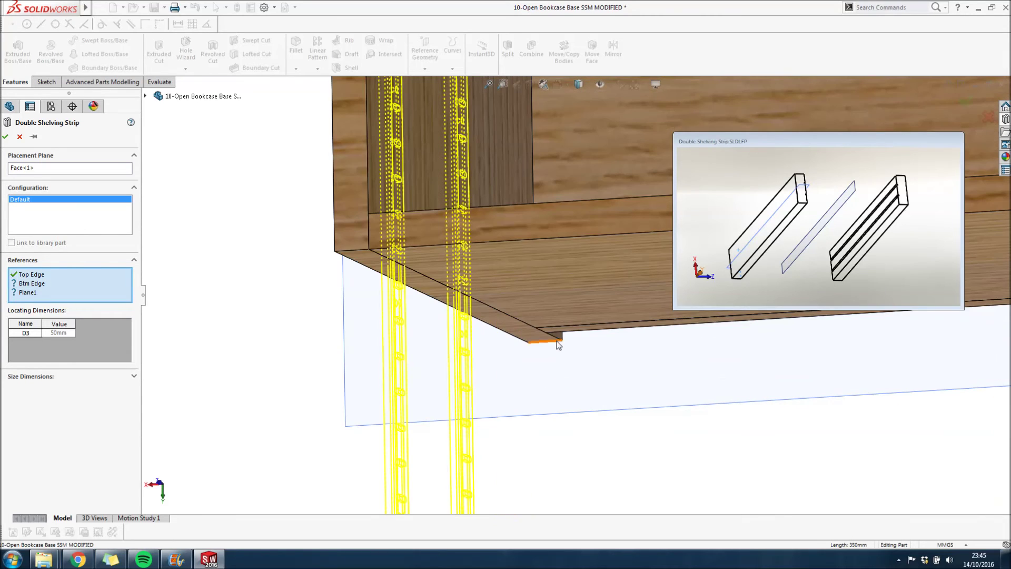
click(559, 341)
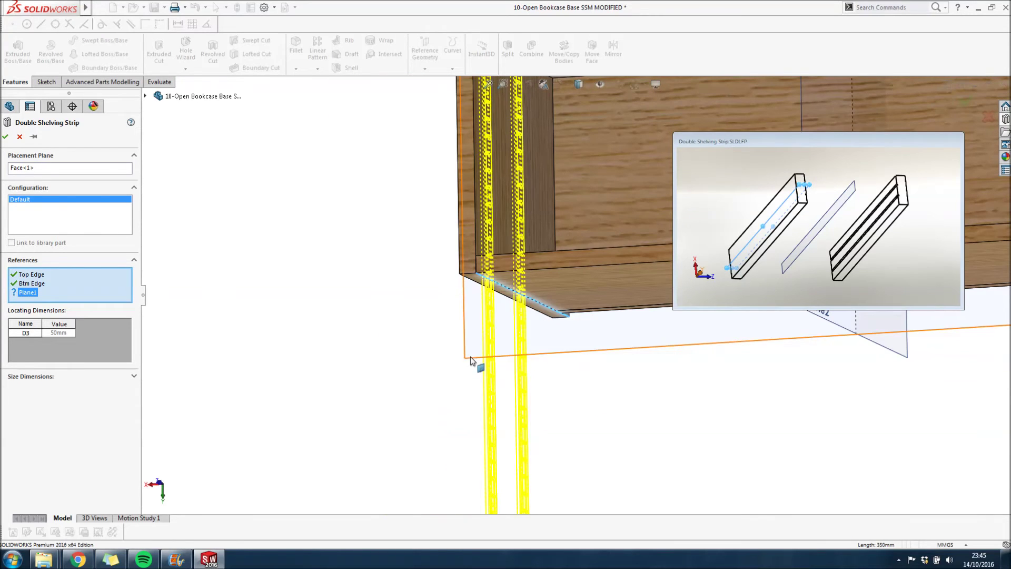
click(471, 356)
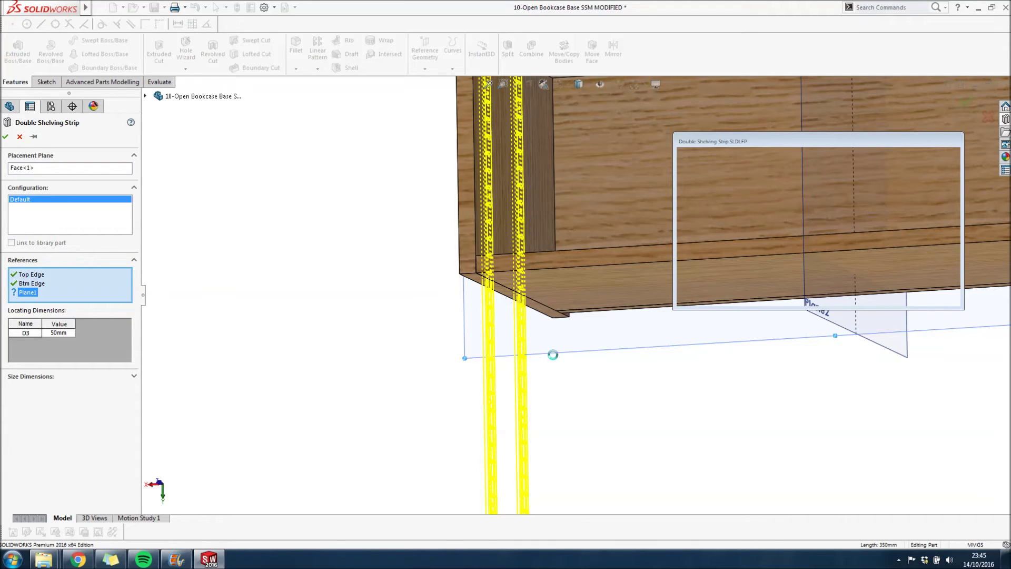
click(552, 355)
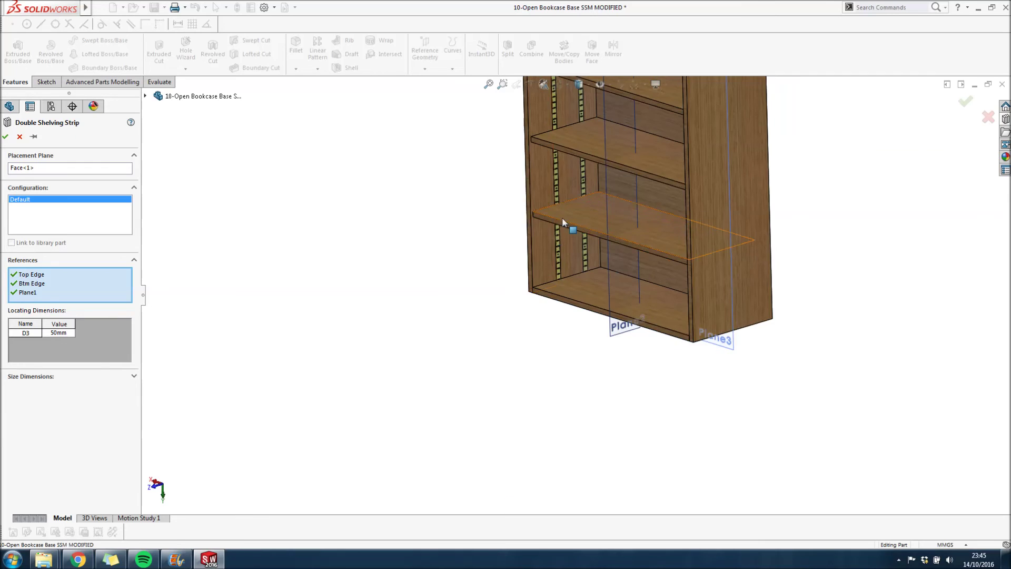
- Set the right-hand shelving strip's D3 locating dimension to 35 mm and accept the library feature
scroll(561, 217, down, 3)
mouse_move(579, 261)
middle_down()
mouse_move(572, 197)
mouse_move(571, 268)
middle_up()
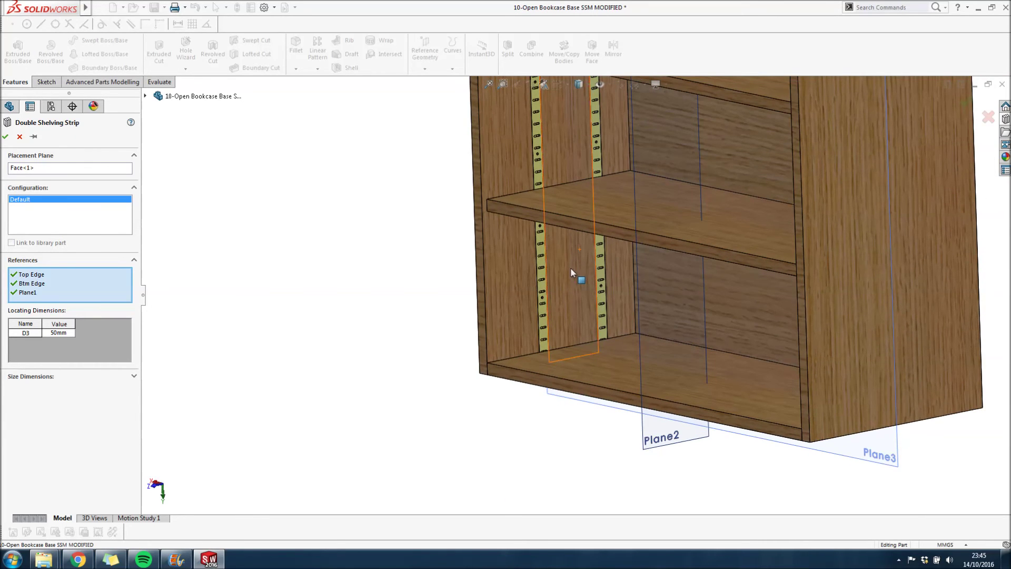
scroll(569, 272, down, 3)
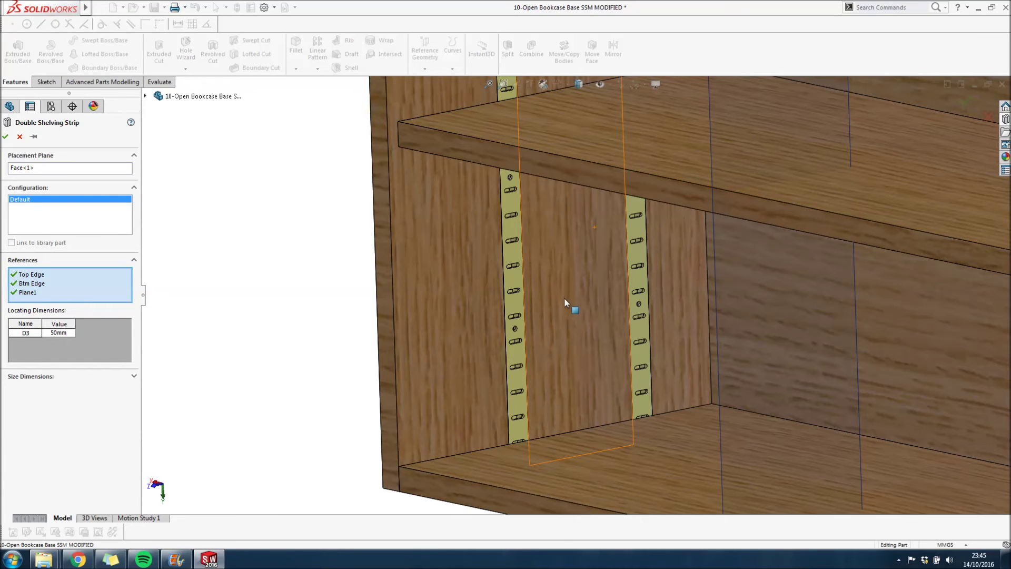
scroll(562, 307, up, 6)
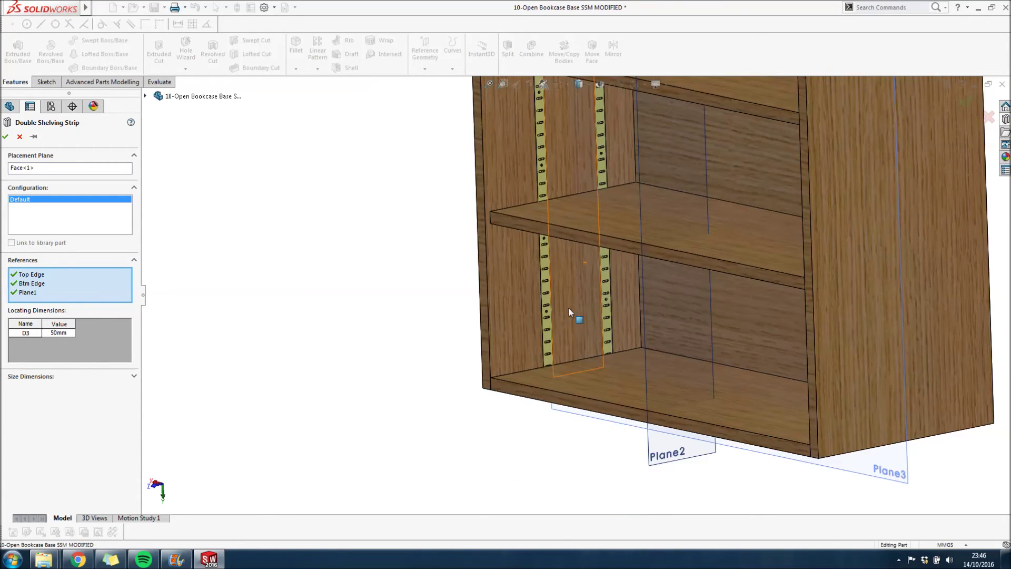
scroll(595, 209, down, 2)
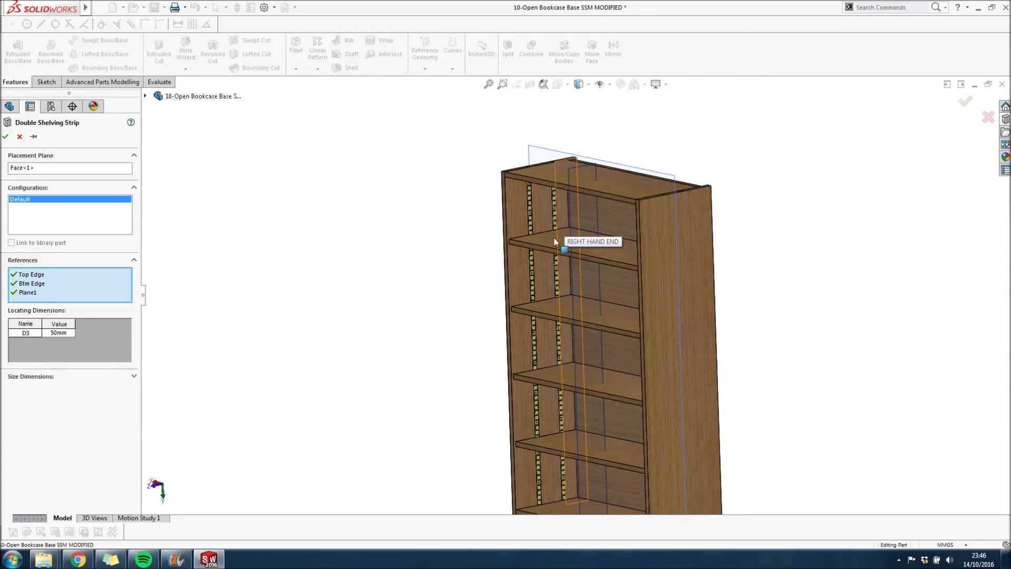
scroll(843, 282, up, 4)
middle_drag(753, 275, 754, 285)
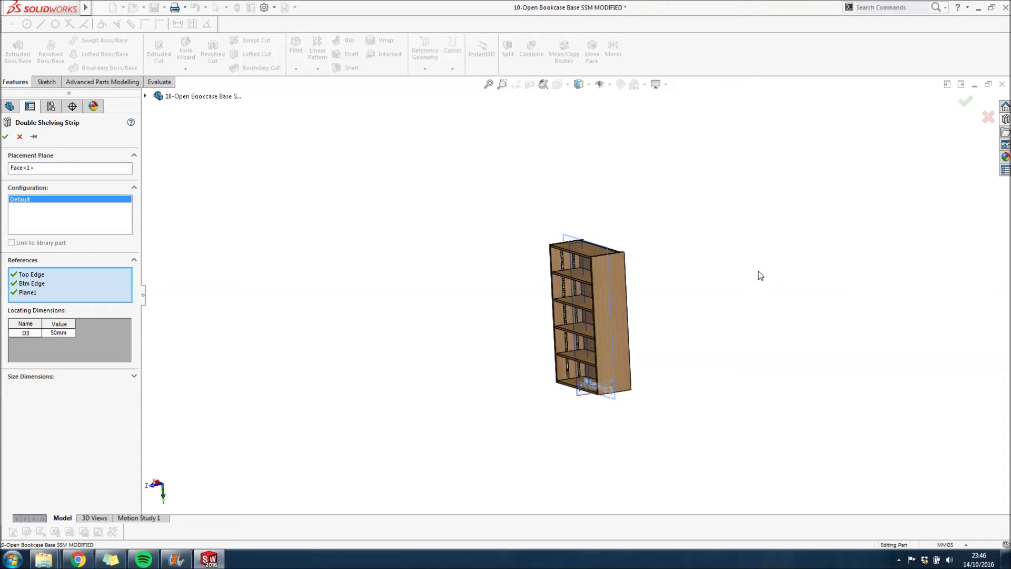
double_click(58, 333)
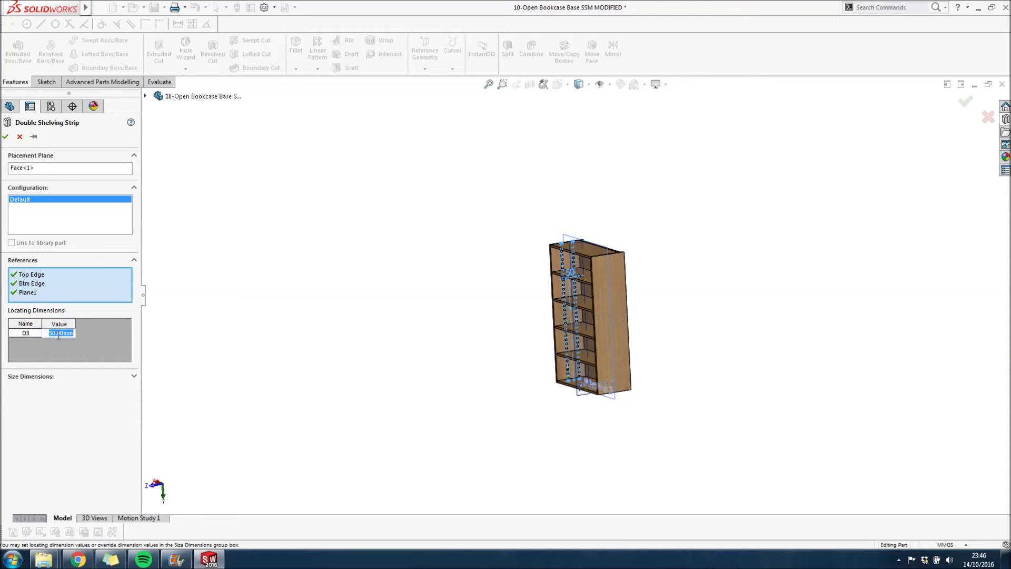
text(35)
key(Return)
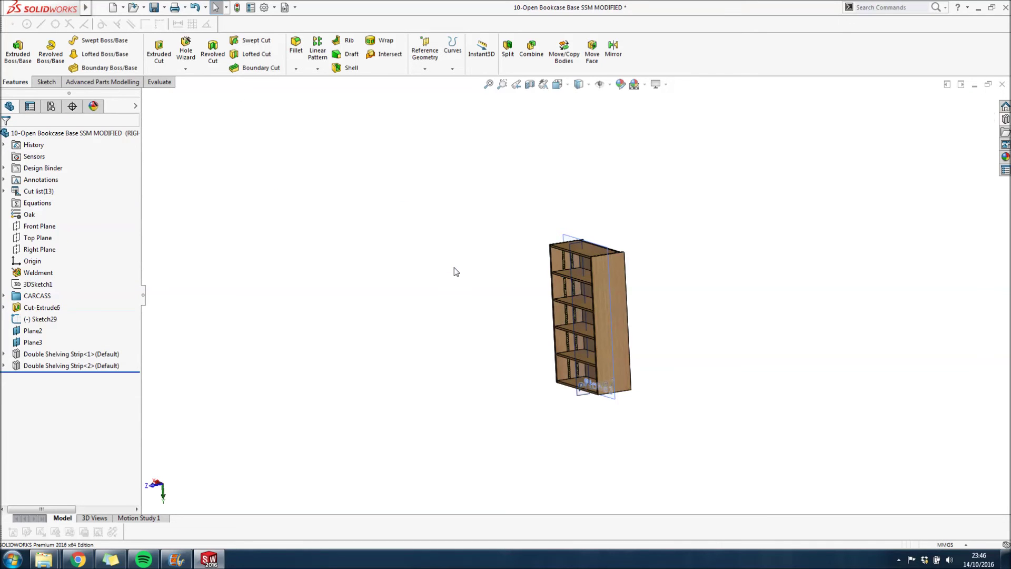
- Hide the reference planes around the bookcase
scroll(622, 313, down, 5)
middle_drag(592, 293, 626, 399)
scroll(627, 399, down, 3)
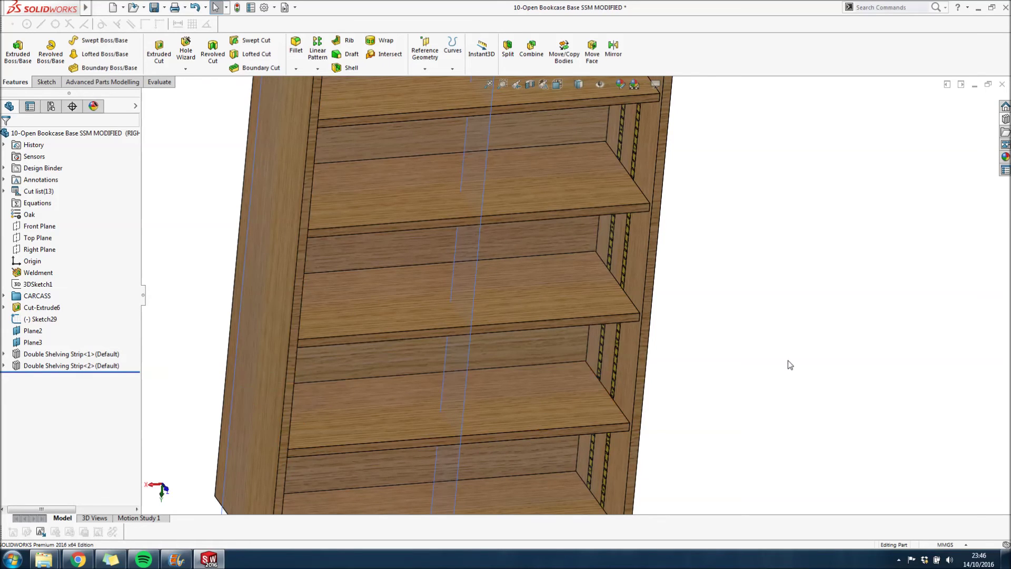
key(f)
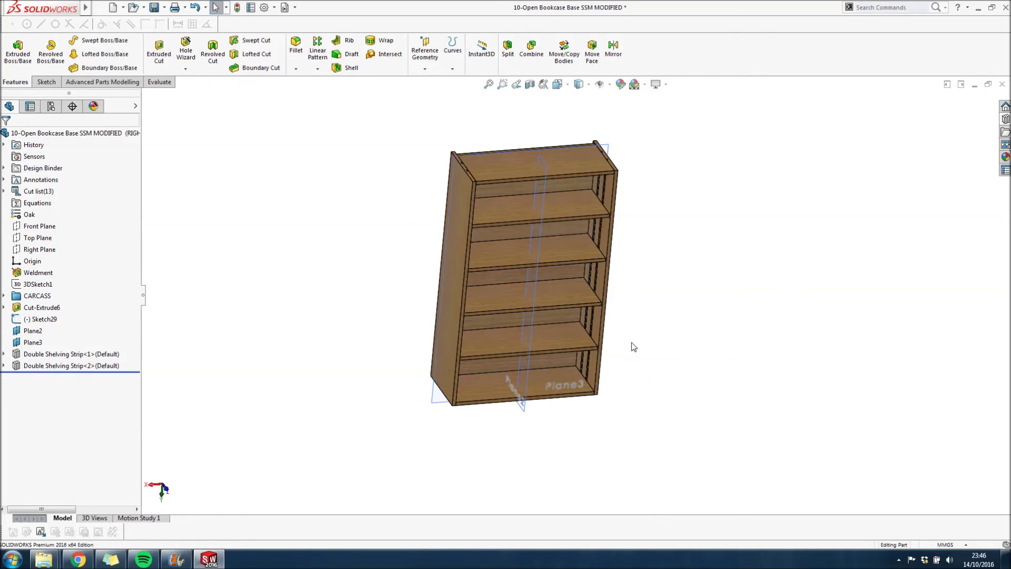
click(605, 86)
click(602, 99)
- Display the dimensions of Double Shelving Strip<1> and move its 35 mm locating dimension clear of the bookcase
middle_drag(706, 296, 675, 268)
scroll(623, 235, down, 3)
middle_drag(624, 235, 654, 266)
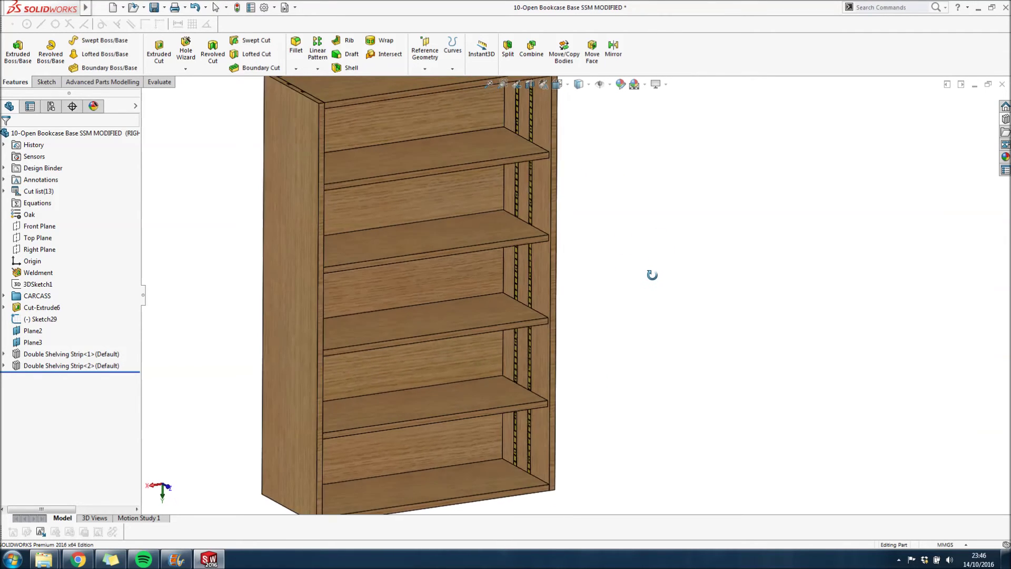
scroll(562, 279, up, 4)
click(81, 354)
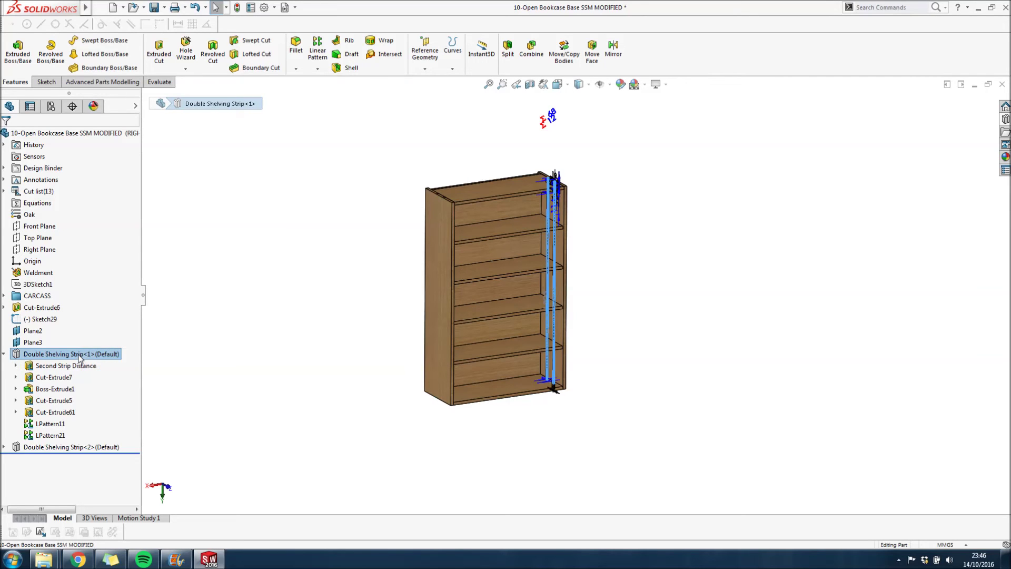
scroll(553, 179, down, 2)
scroll(550, 163, up, 2)
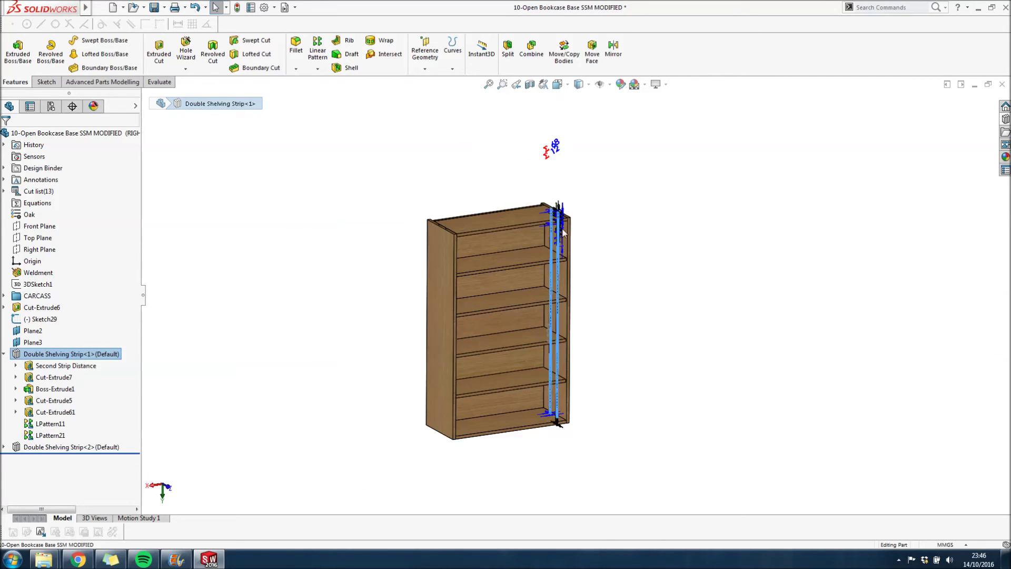
scroll(548, 231, down, 5)
middle_drag(547, 254, 524, 280)
drag(537, 200, 980, 329)
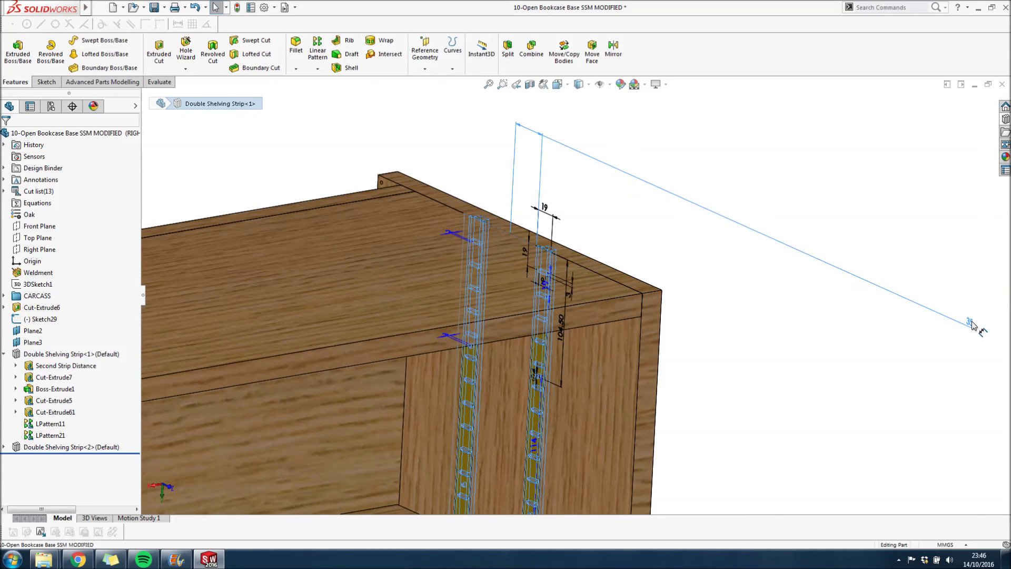
- Display the dimensions of Double Shelving Strip<2> and move its 35 mm locating dimension clear of the bookcase
scroll(789, 329, up, 3)
scroll(788, 330, up, 3)
middle_drag(736, 336, 572, 425)
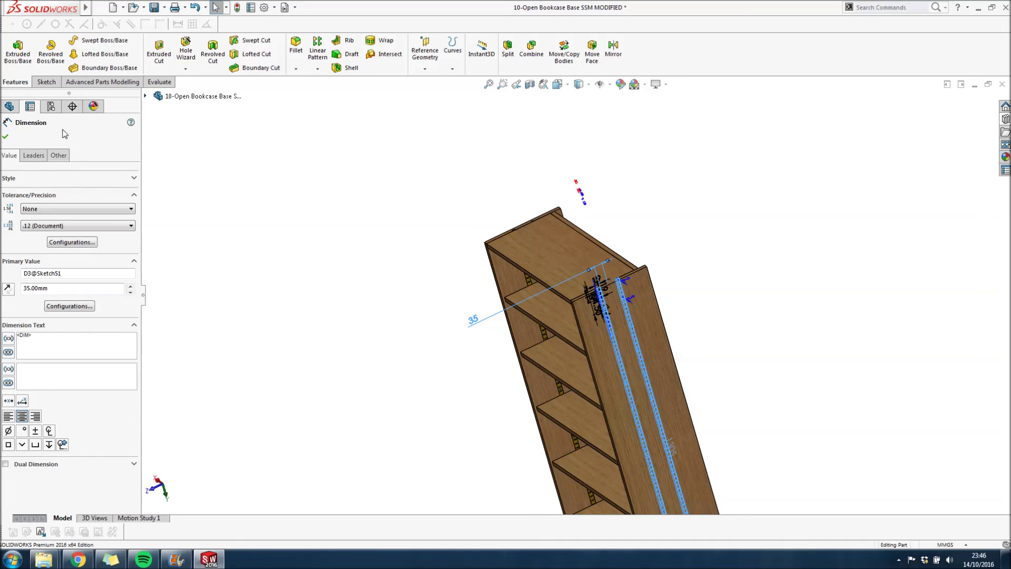
click(145, 95)
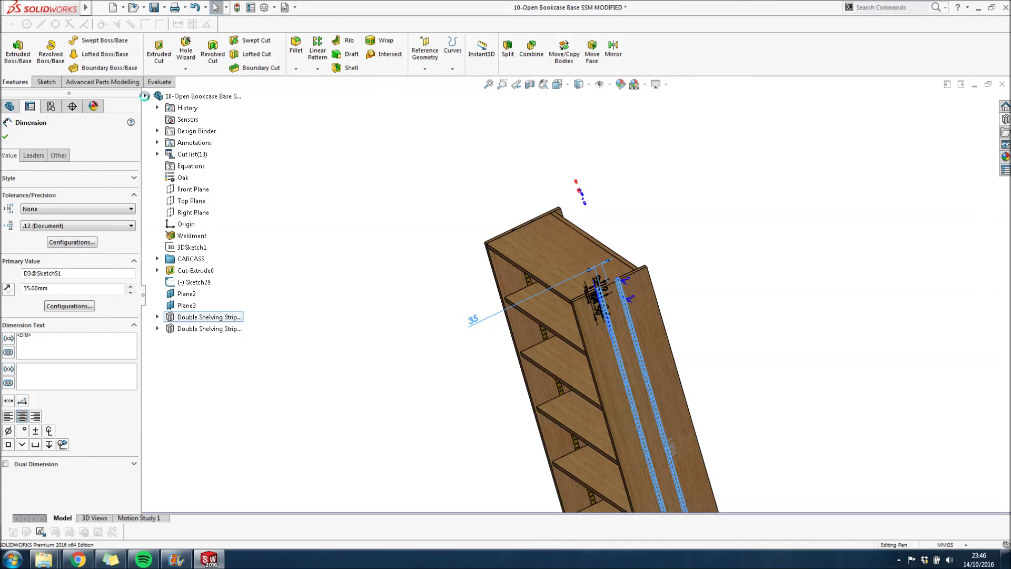
double_click(188, 330)
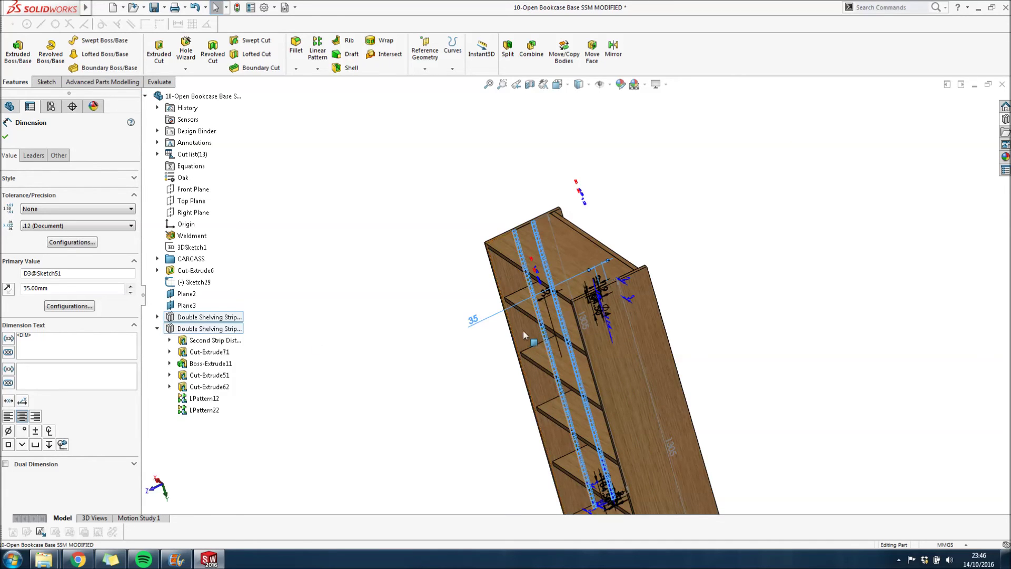
scroll(527, 316, down, 3)
scroll(570, 320, up, 5)
mouse_move(557, 226)
mouse_down()
mouse_move(443, 124)
mouse_move(328, 184)
mouse_move(300, 178)
mouse_up()
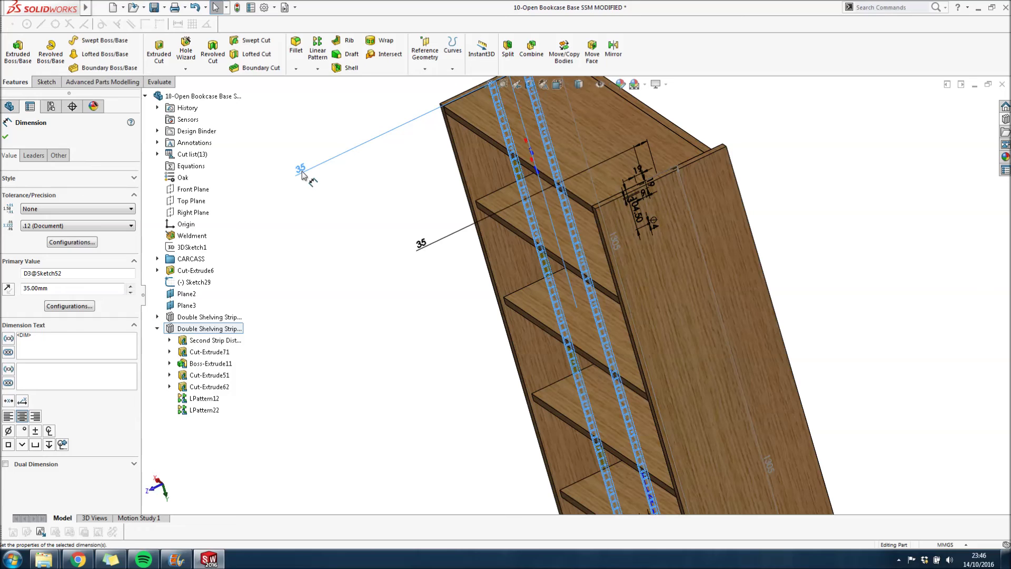
- Link the D3 locating dimension of Double Shelving Strip<2> to the locating dimension of Double Shelving Strip<1> with an equation and rebuild
double_click(302, 172)
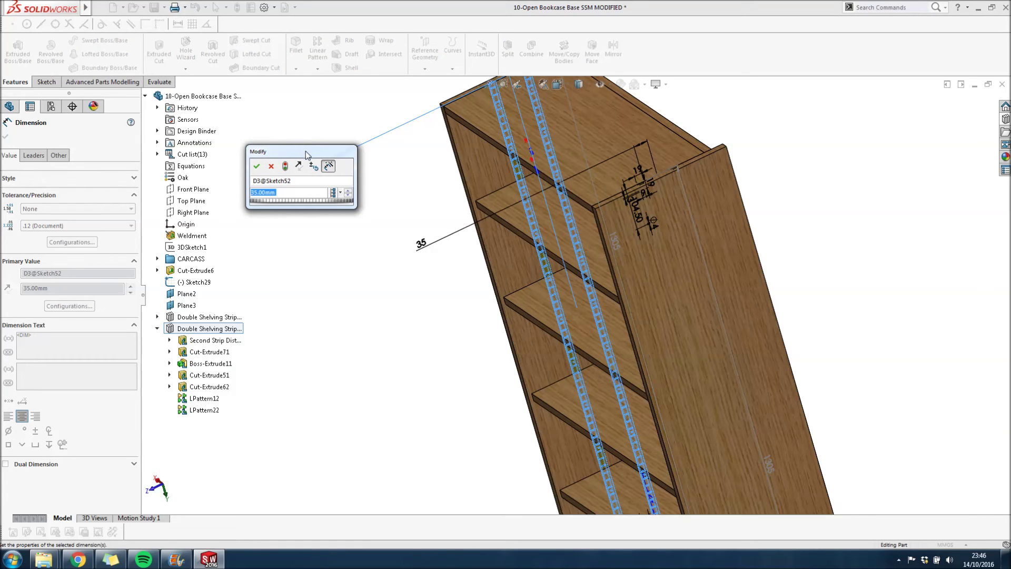
drag(306, 151, 297, 128)
text(=)
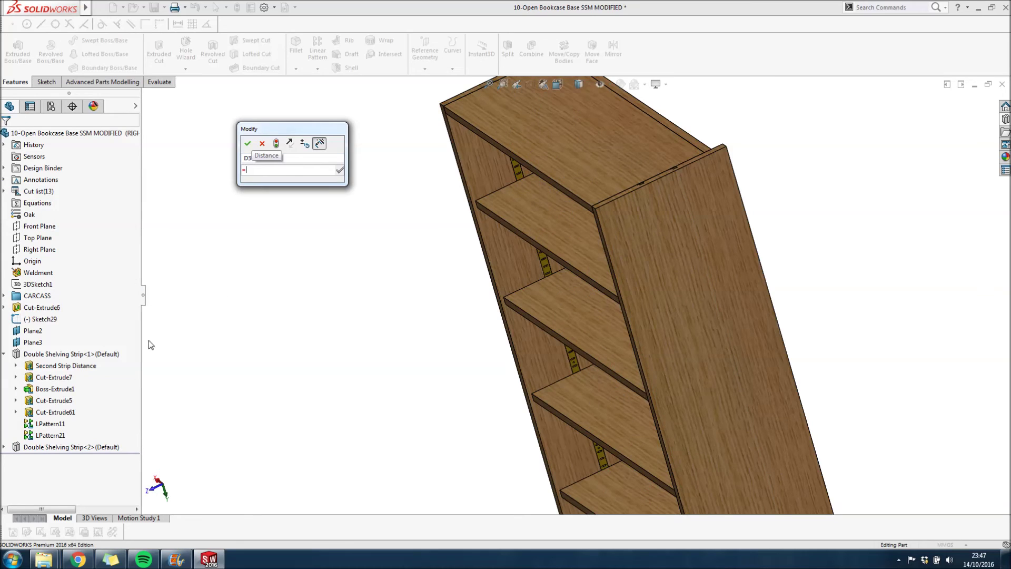
click(72, 447)
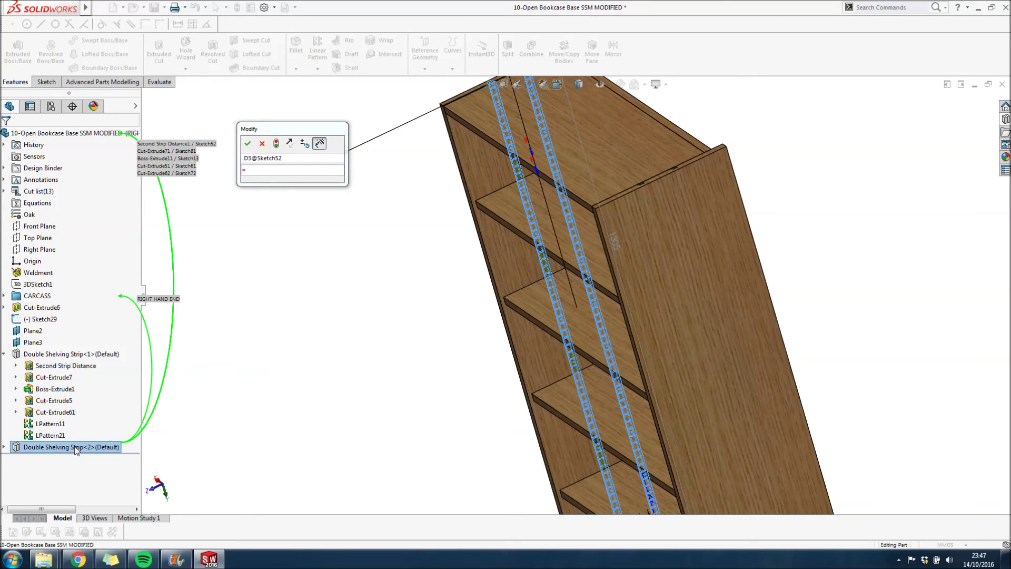
key(z)
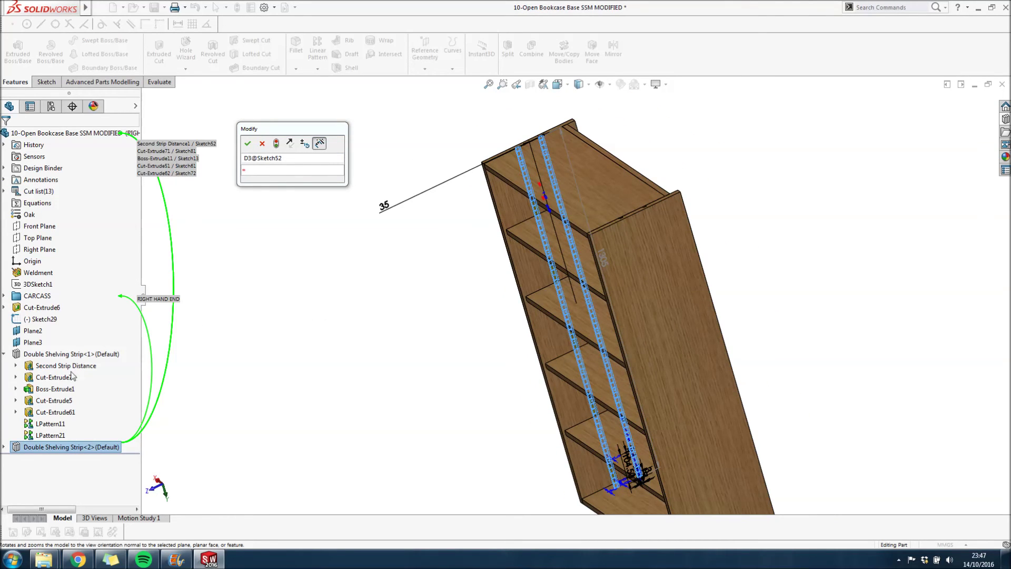
ctrl+click(75, 354)
text(=)
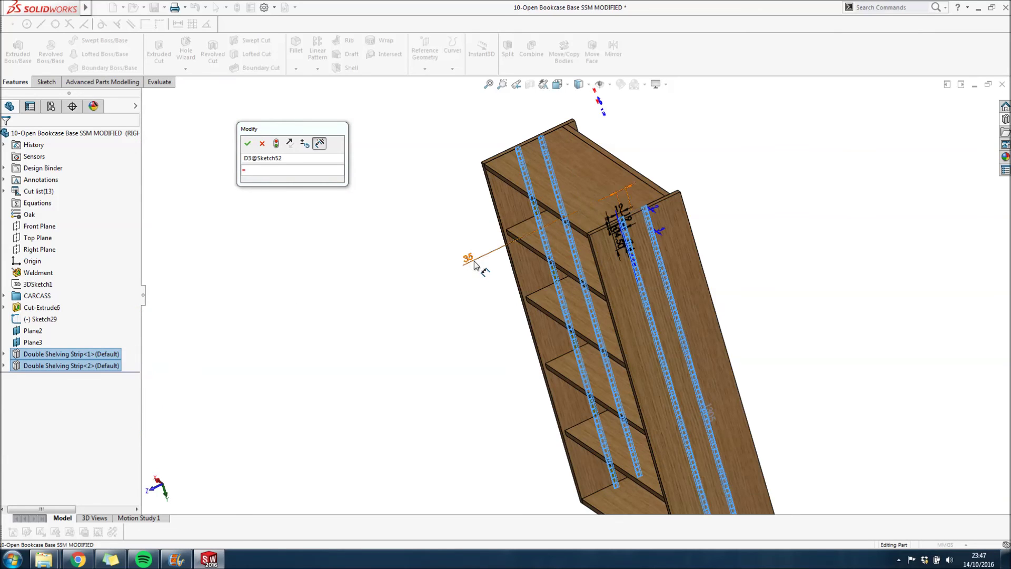
click(467, 259)
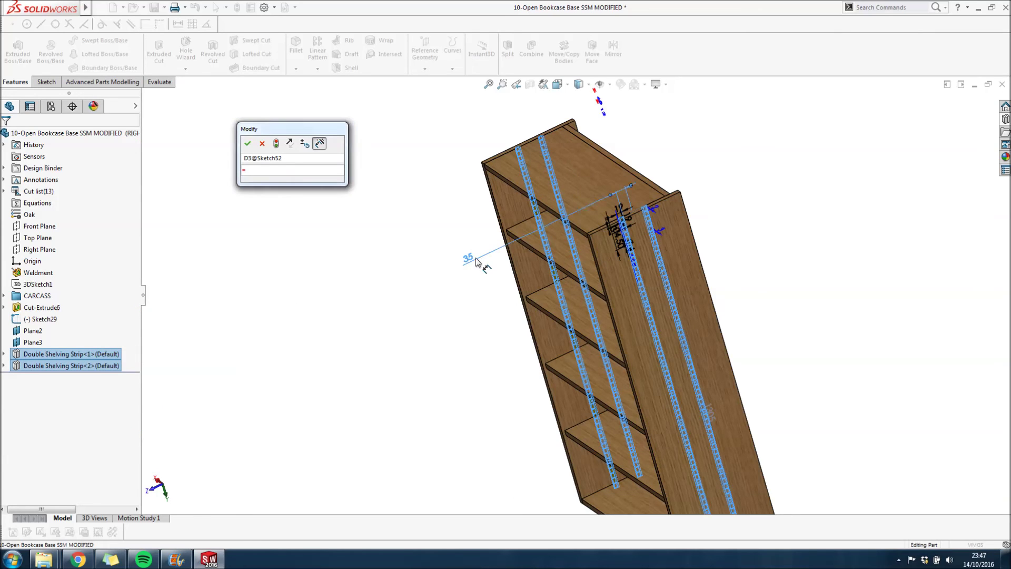
click(248, 144)
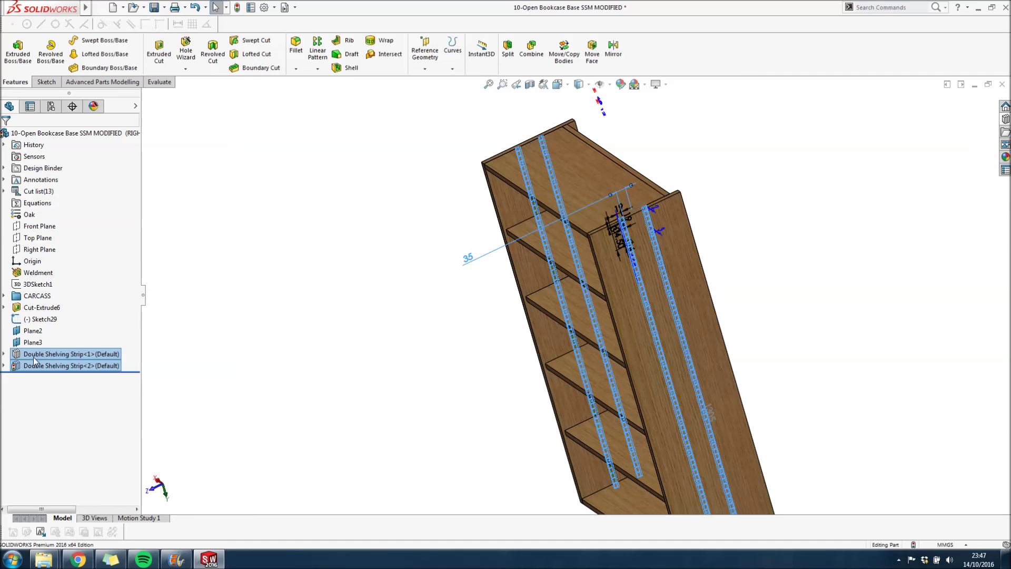
key(ctrl+b)
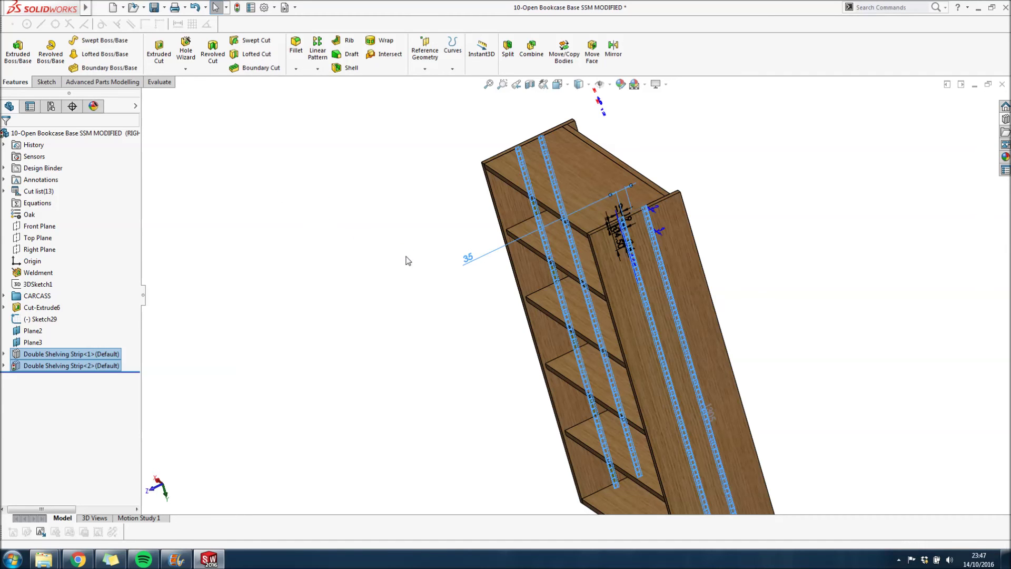
- Review the dimensions of both shelving strip features, moving the Double Shelving Strip<2> locating dimension farther from the bookcase
click(81, 355)
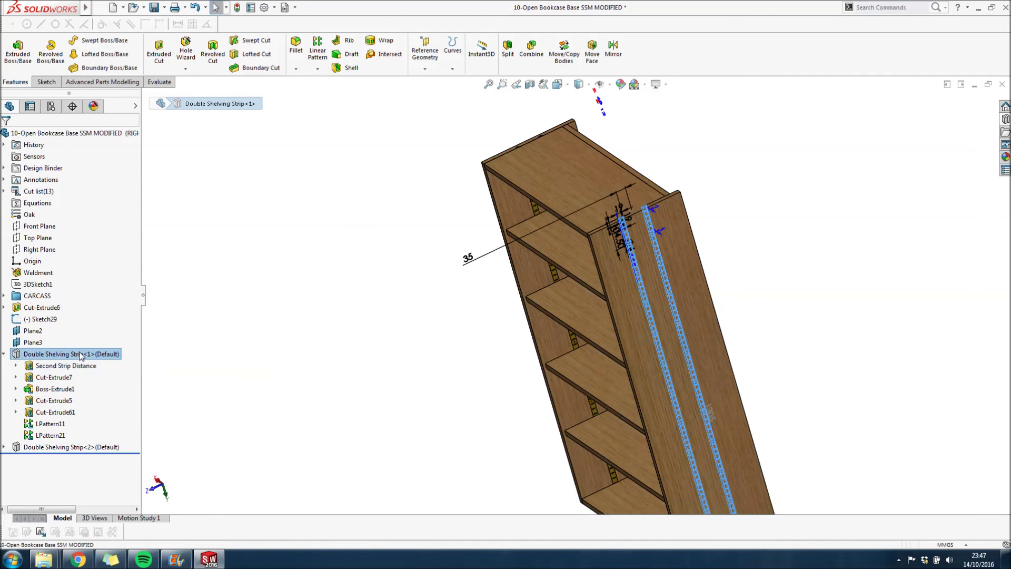
click(83, 448)
drag(375, 202, 342, 205)
click(426, 253)
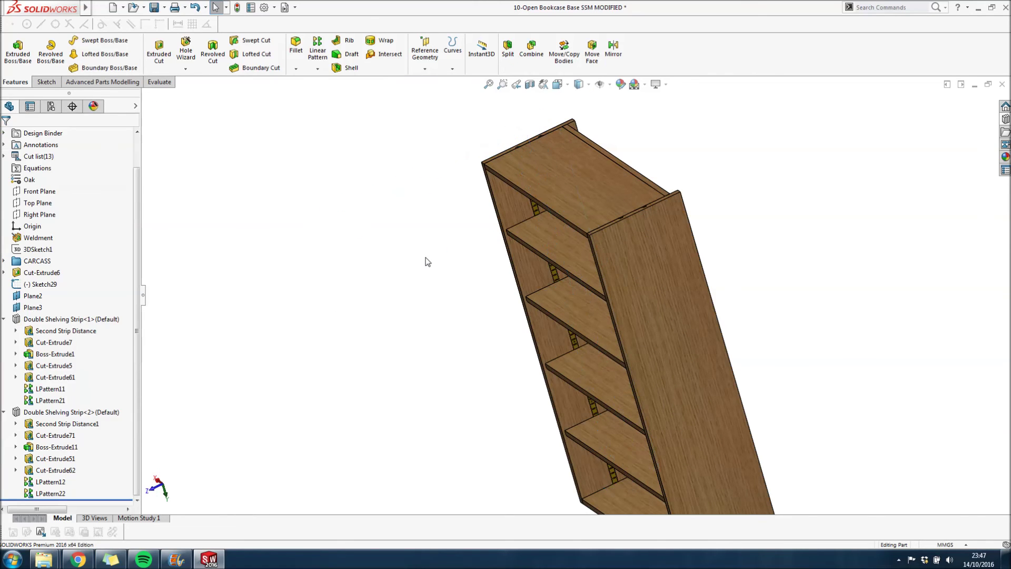
- Edit the Double Shelving Strip<1> library feature, set its D3 locating dimension to 50 mm and accept it
middle_drag(440, 242, 458, 196)
scroll(525, 276, down, 3)
key(ctrl+1)
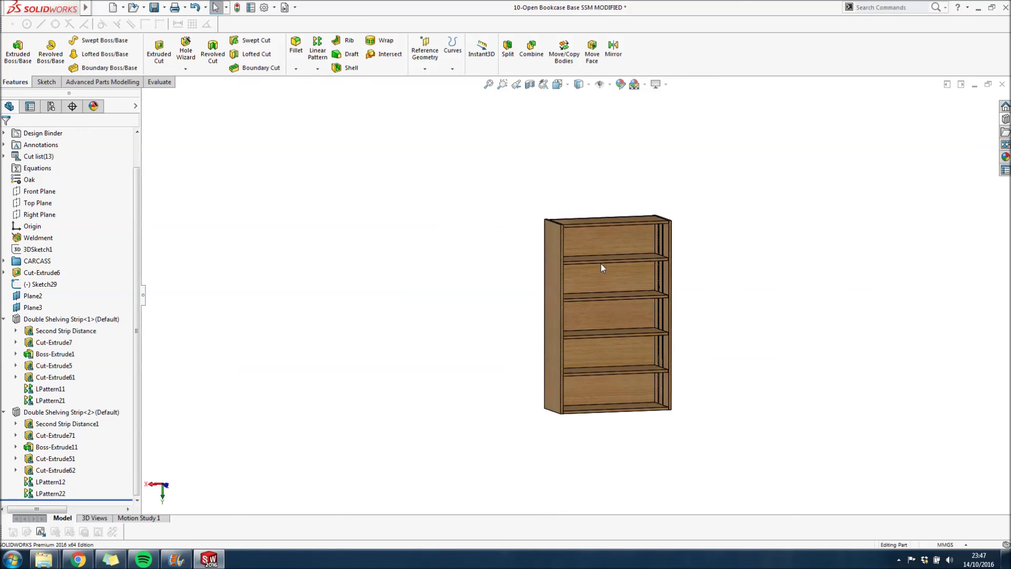
scroll(602, 263, up, 3)
right_click(67, 322)
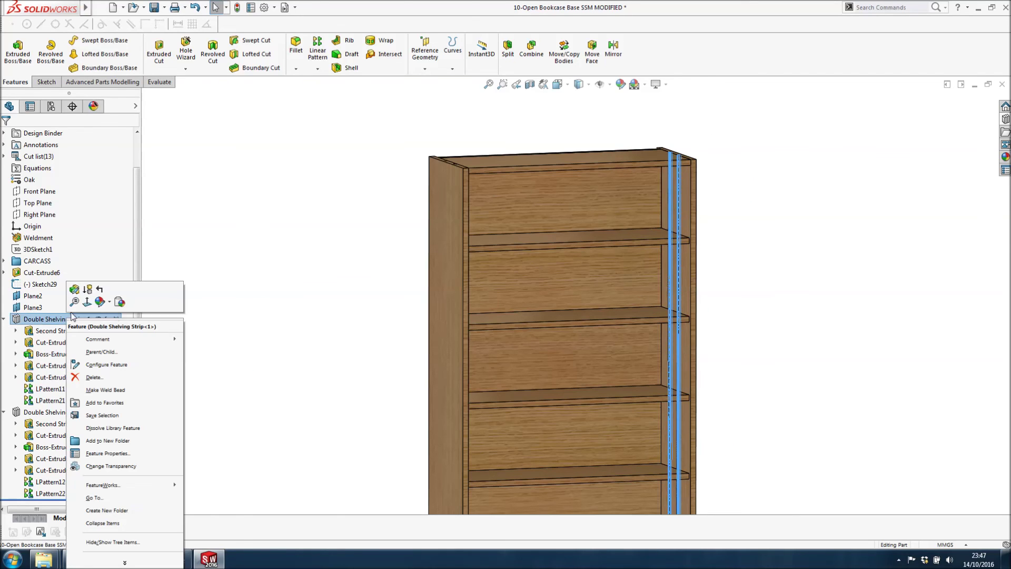
click(80, 290)
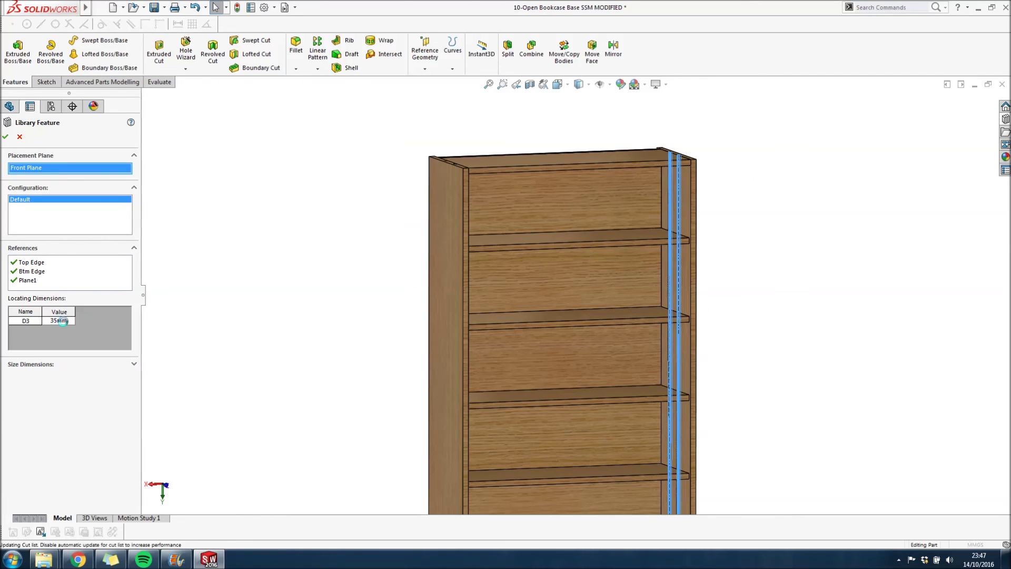
click(61, 323)
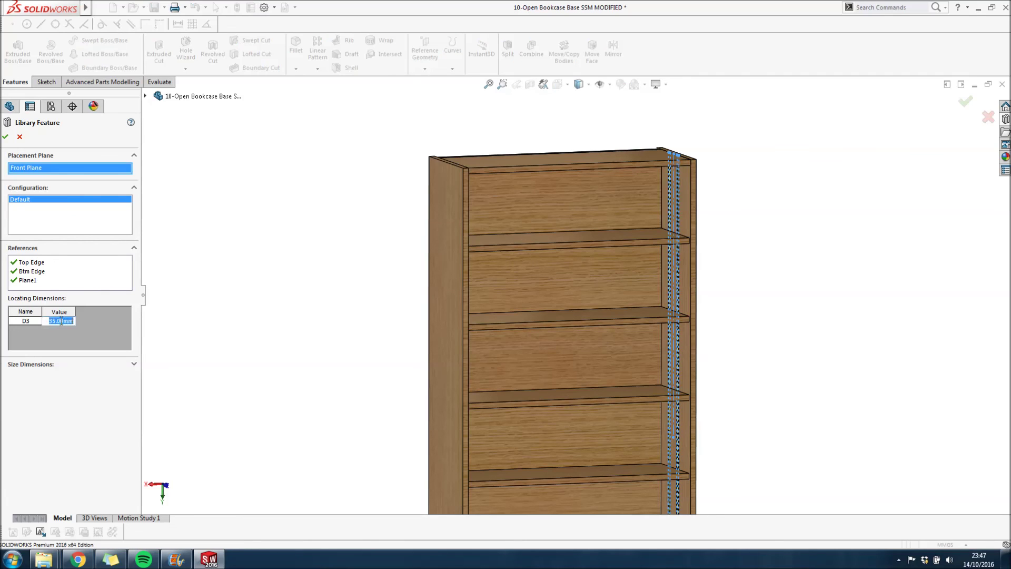
double_click(61, 320)
text(50)
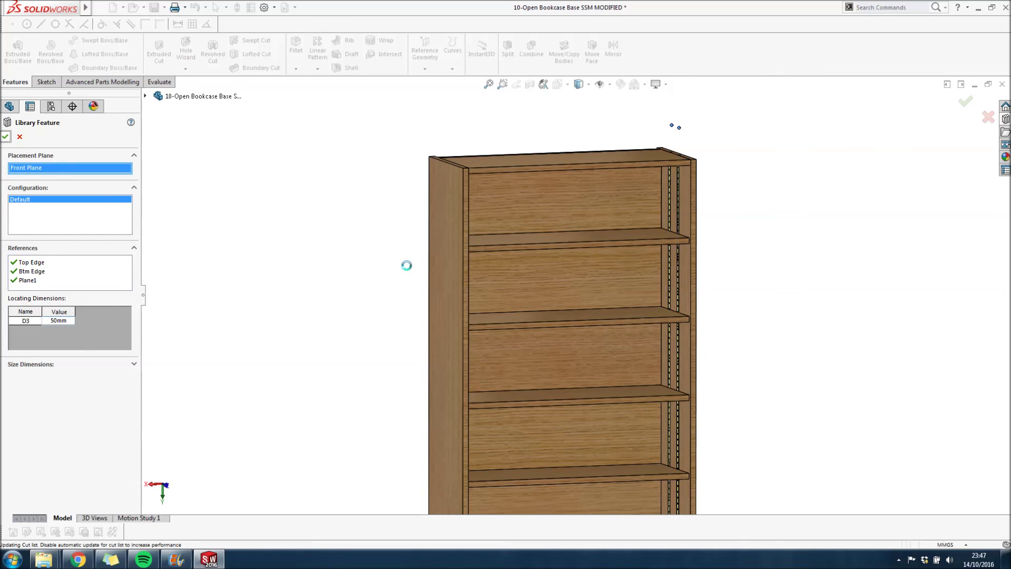
- Examine the shelving strips inside both bookcase ends to compare their positions from the front edge
middle_drag(393, 294, 480, 332)
scroll(437, 279, down, 3)
scroll(523, 356, up, 5)
scroll(480, 332, up, 3)
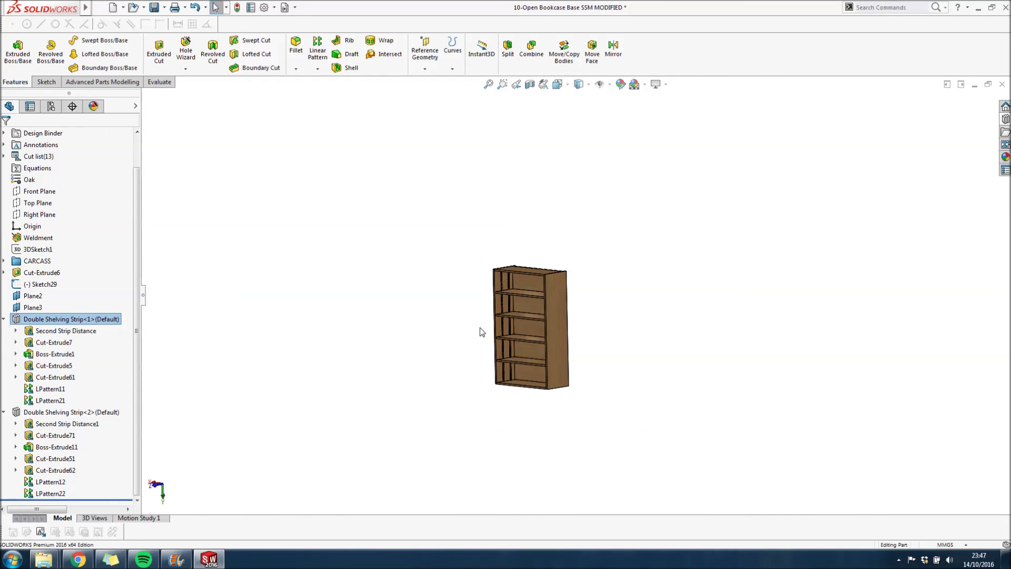
middle_drag(594, 319, 657, 310)
scroll(557, 306, down, 3)
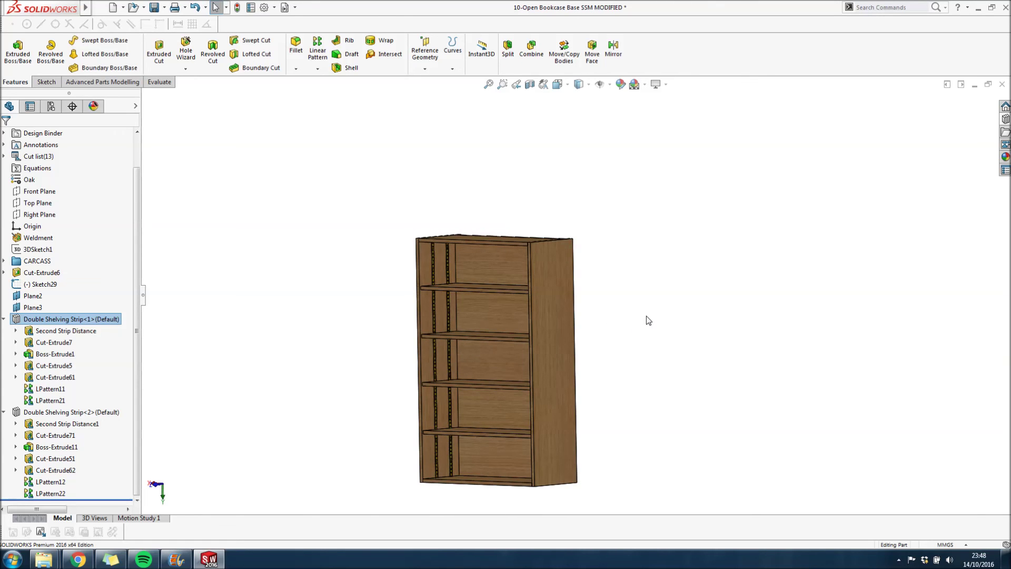
middle_drag(591, 338, 670, 354)
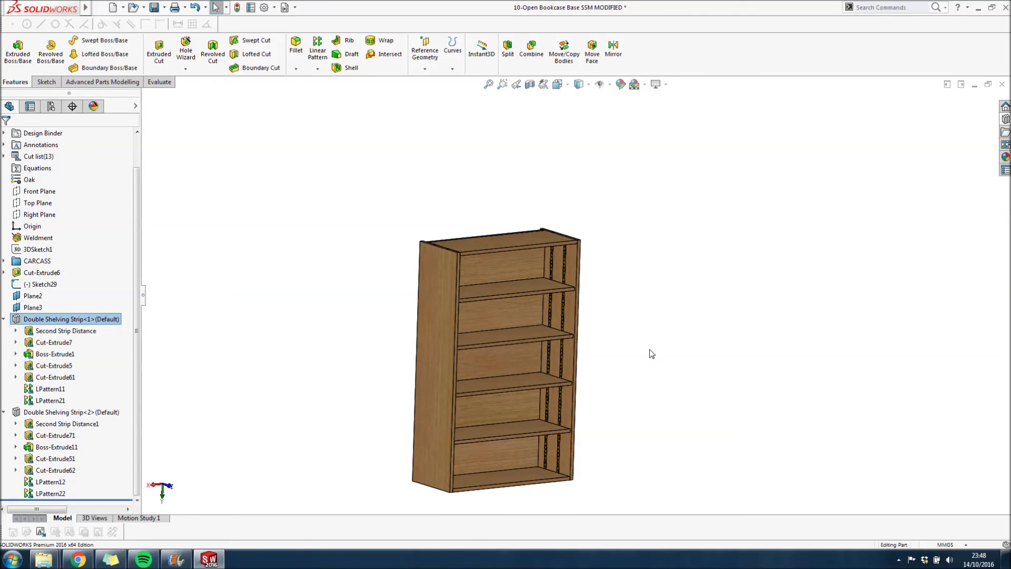